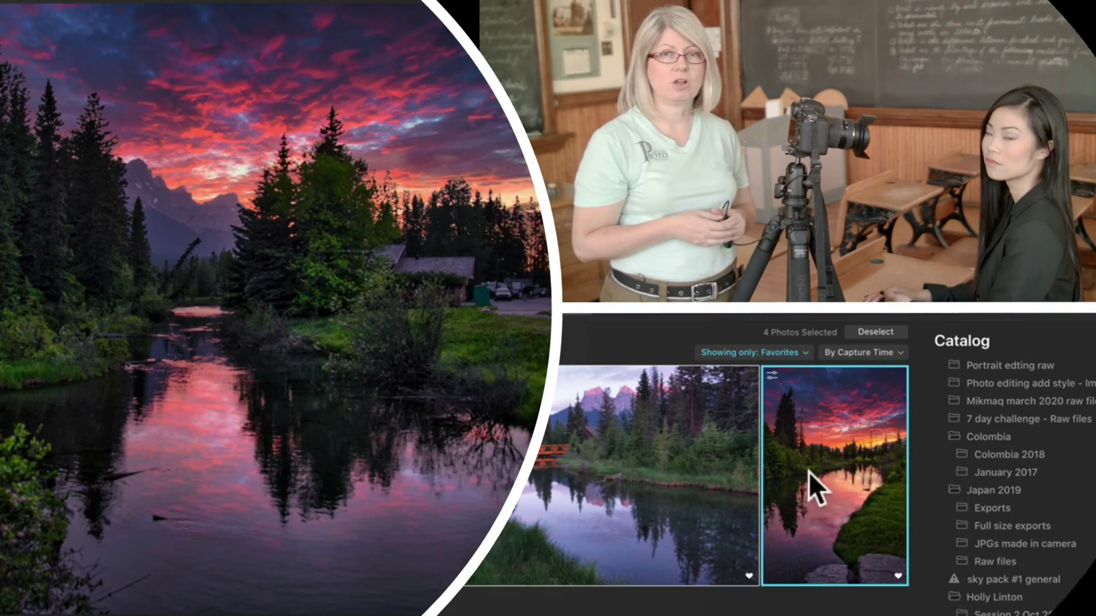
- Leave the overexposed tree photo in Lightroom Classic and switch over to Luminar Neo's catalog
right_click(808, 471)
mouse_move(935, 522)
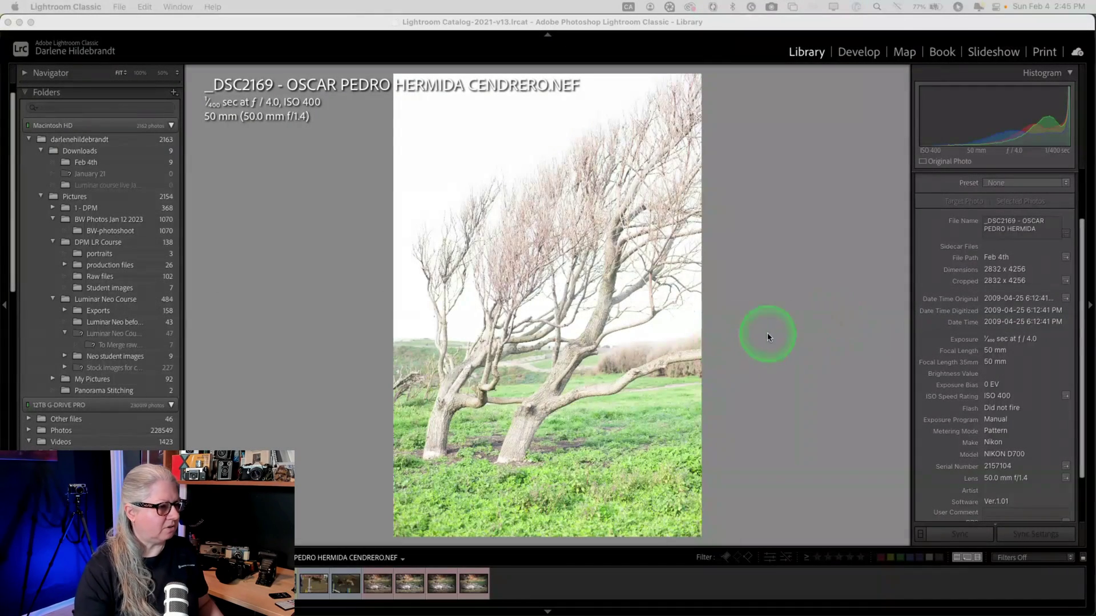
click(767, 337)
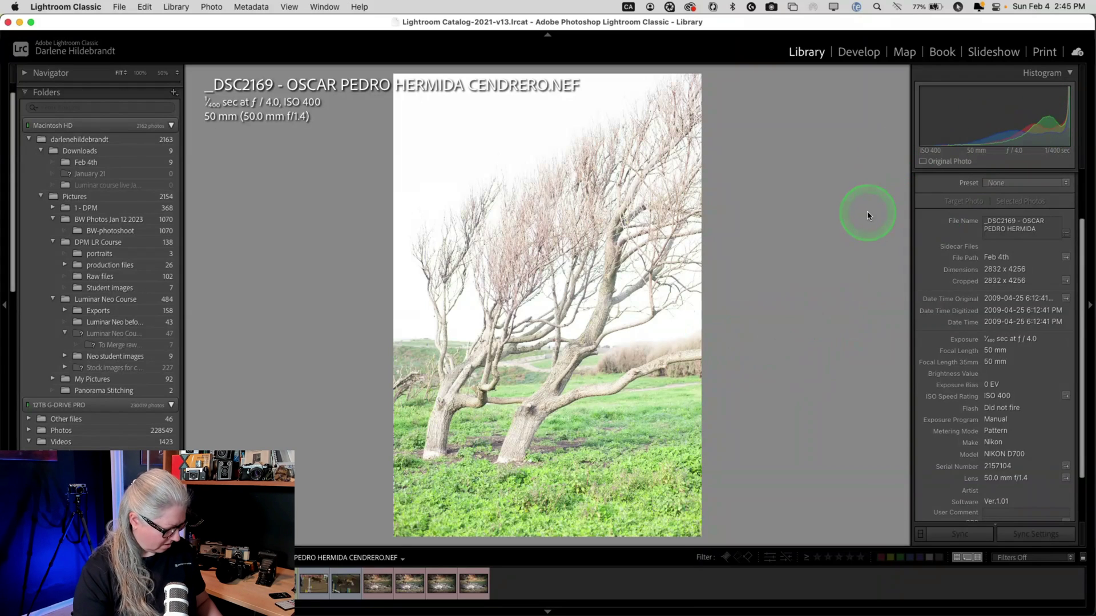
key(super+Tab)
key(super+Tab)
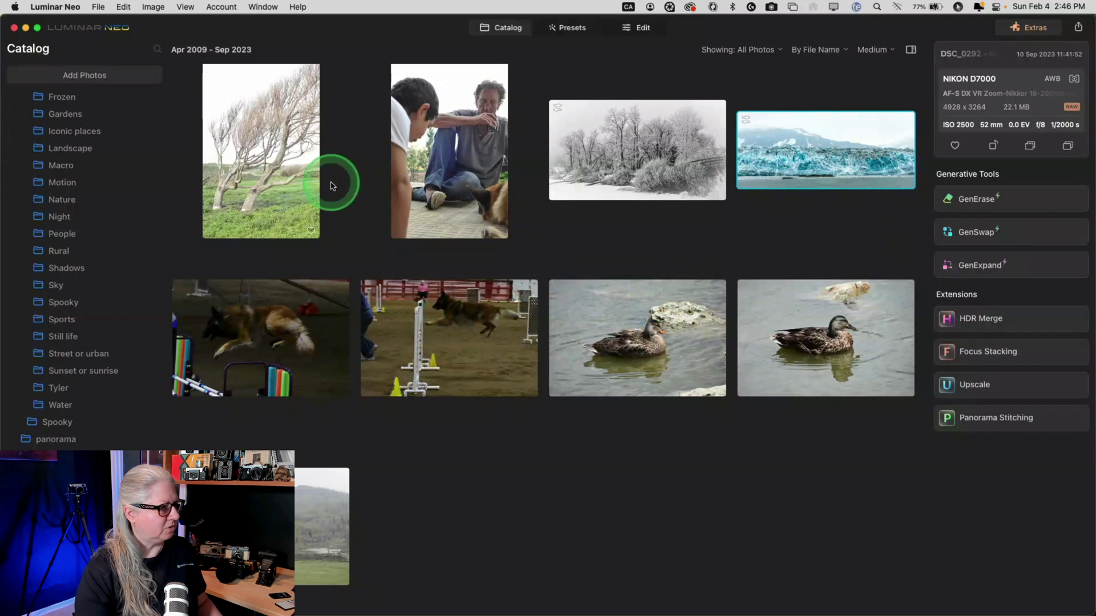
- Open the windblown tree photo for editing and toggle the clipping warning on, then off
click(273, 176)
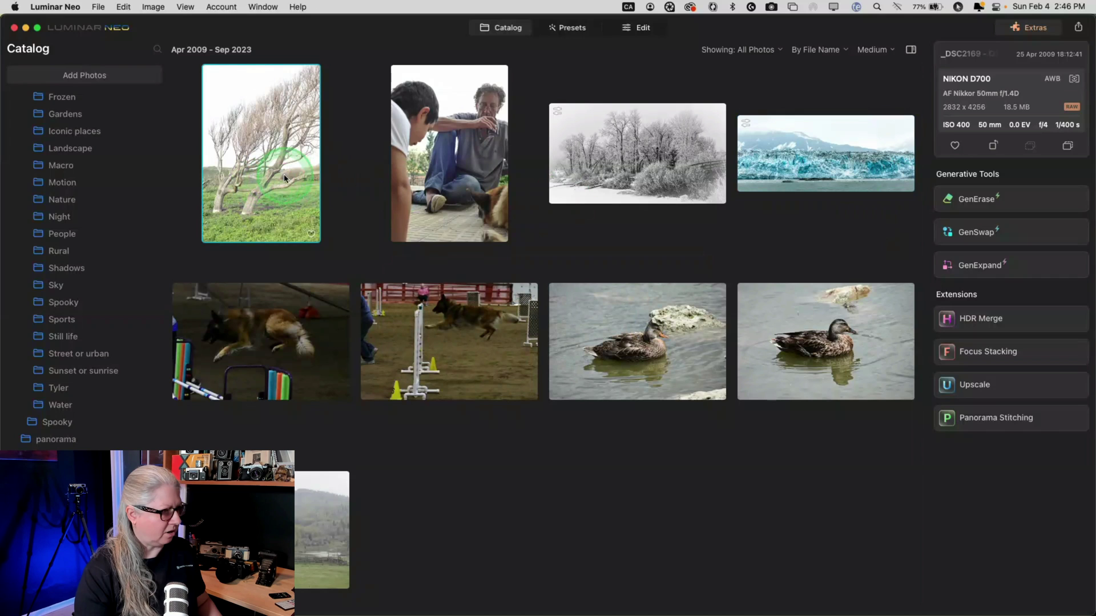
click(638, 29)
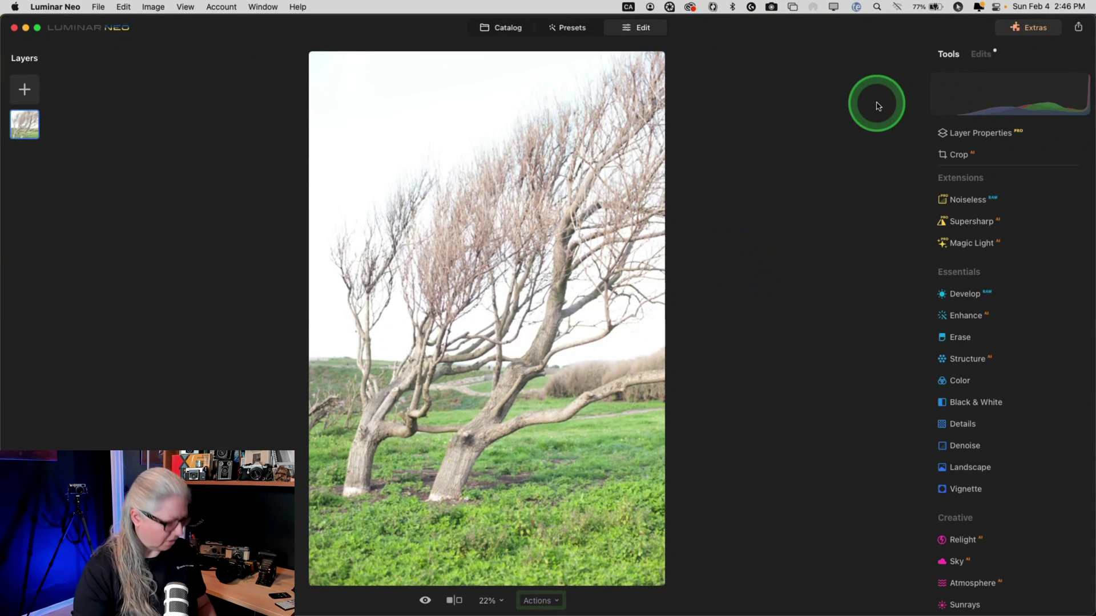
key(j)
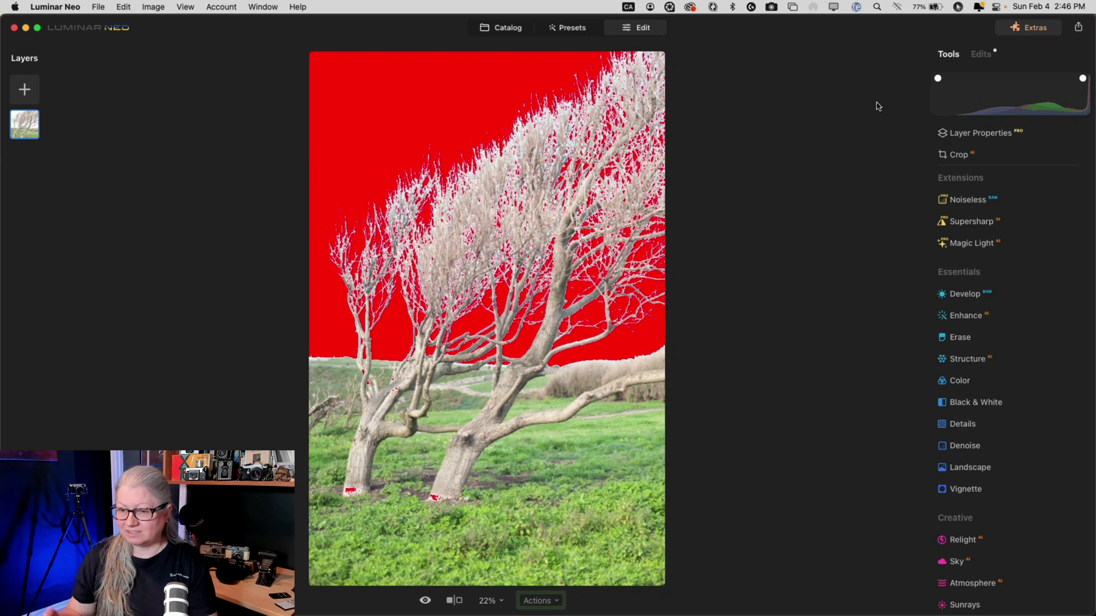
key(j)
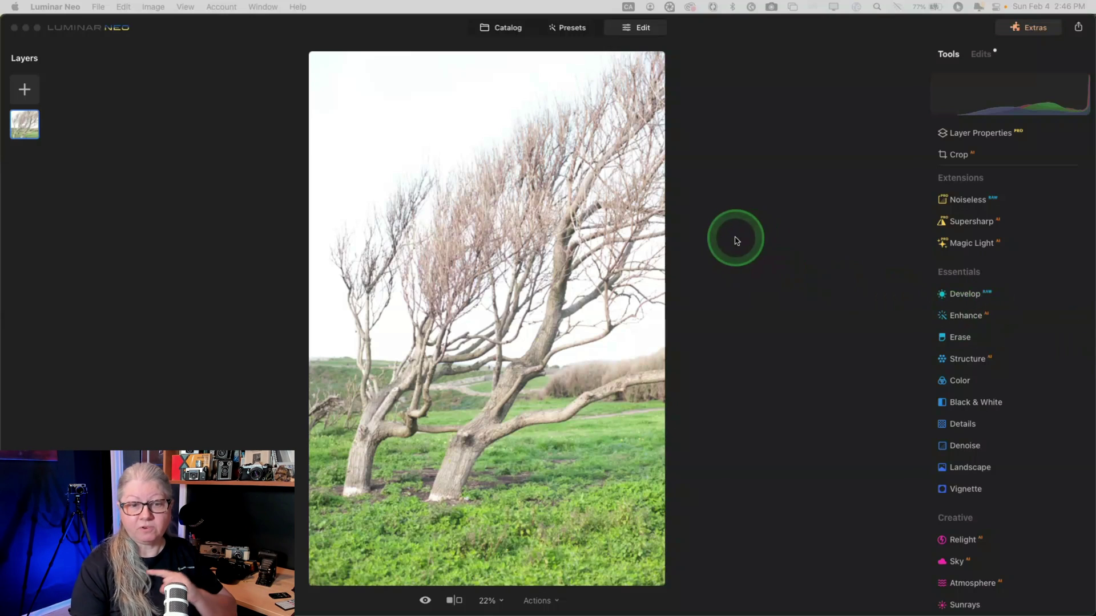
- Lower Exposure to -0.90 in the Develop adjustments
click(973, 299)
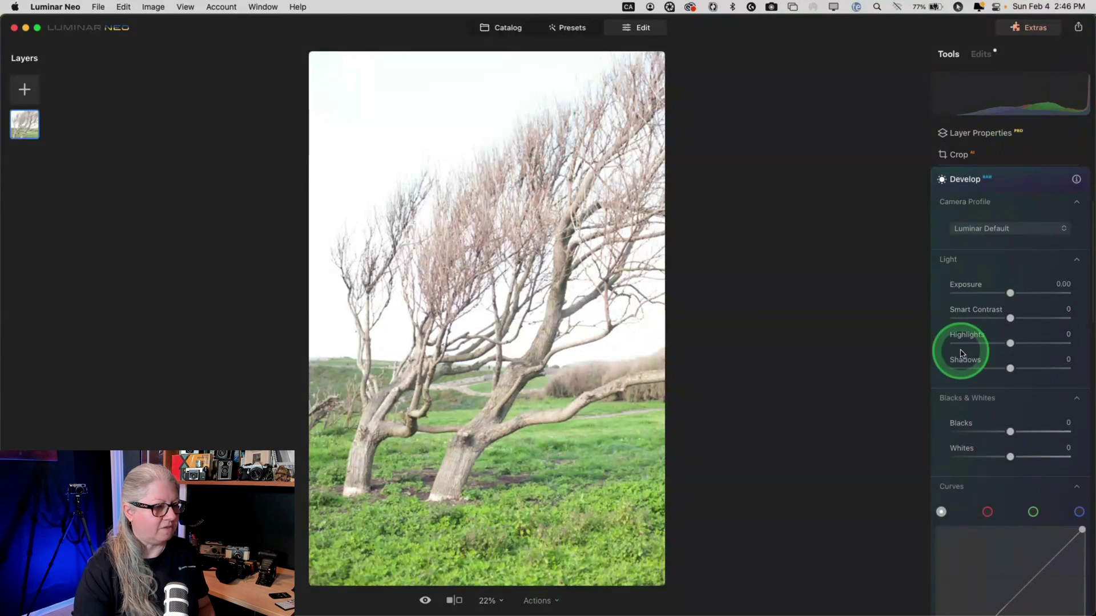
scroll(960, 351, down, 5)
scroll(960, 352, down, 1)
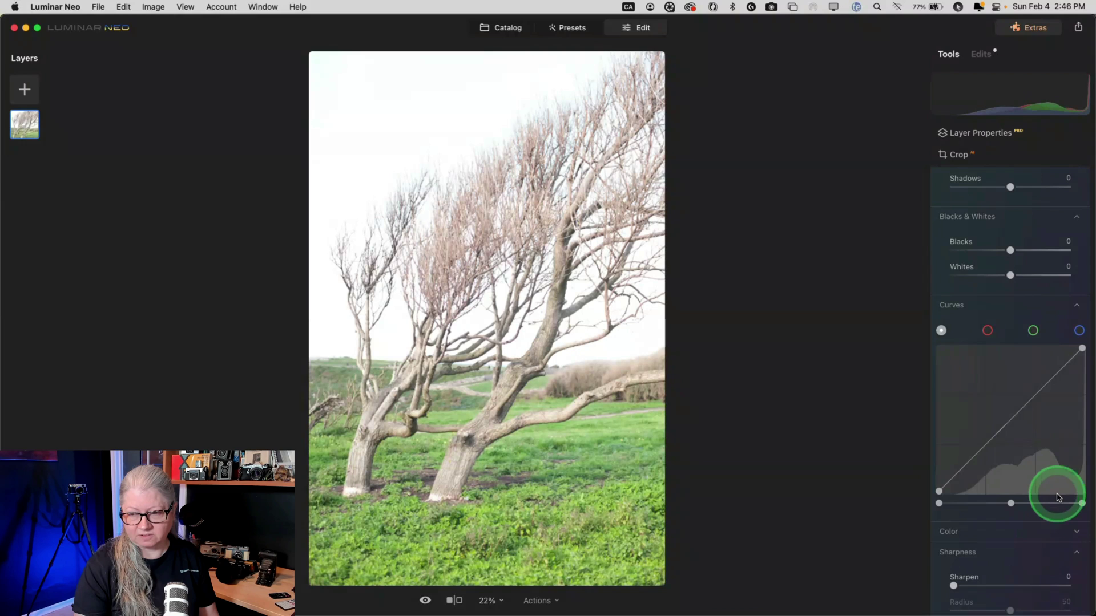
scroll(1046, 499, up, 7)
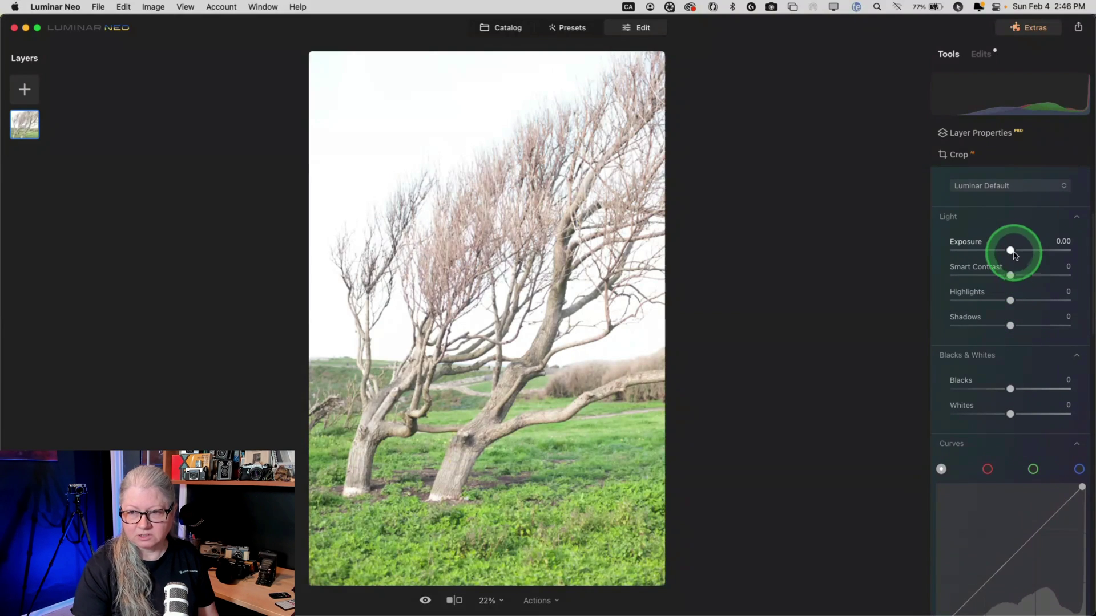
drag(1011, 251, 1001, 251)
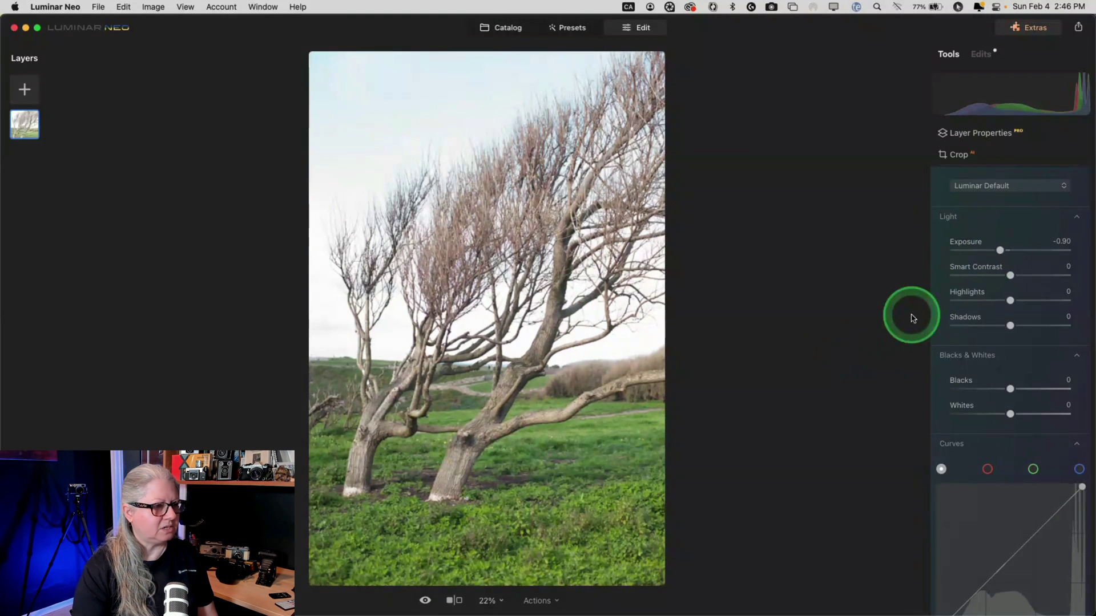
- With the clipping warning on, pull Highlights to -39 and zoom to 100%
mouse_move(1078, 107)
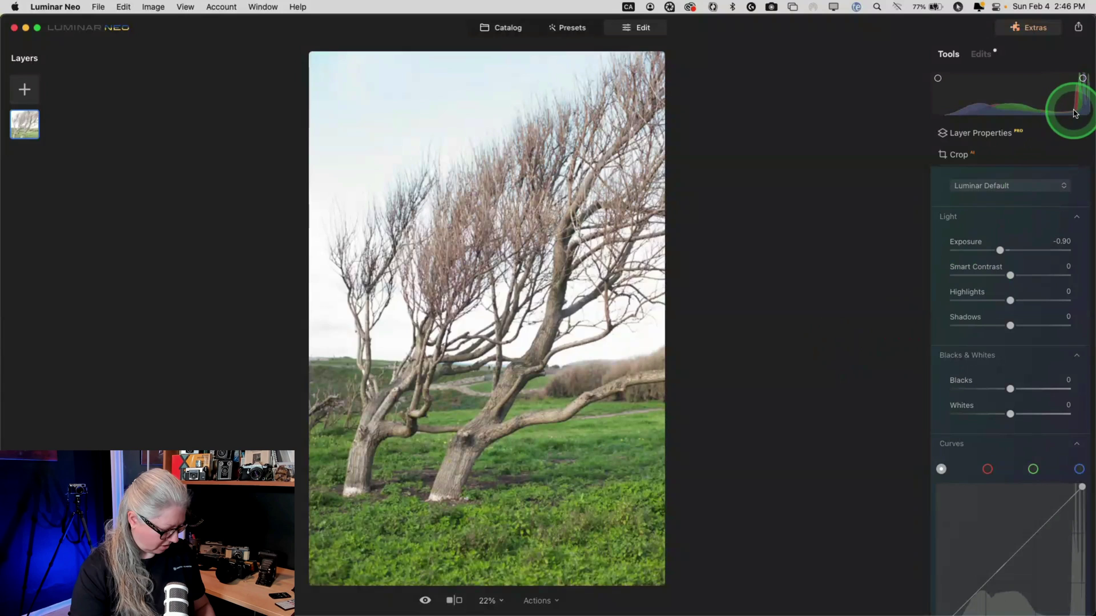
key(j)
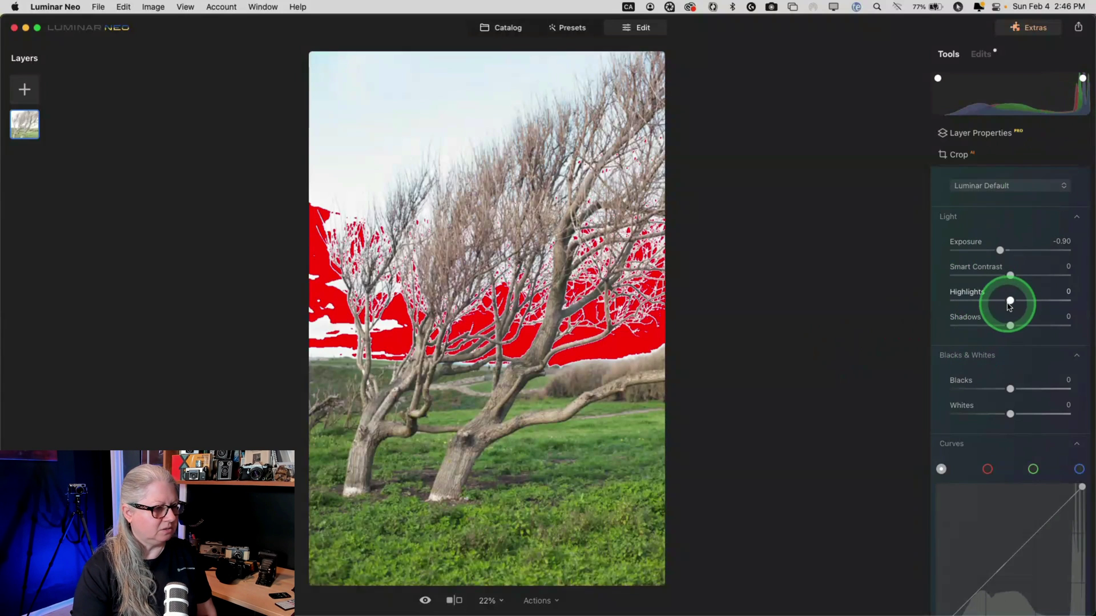
drag(1005, 299, 988, 301)
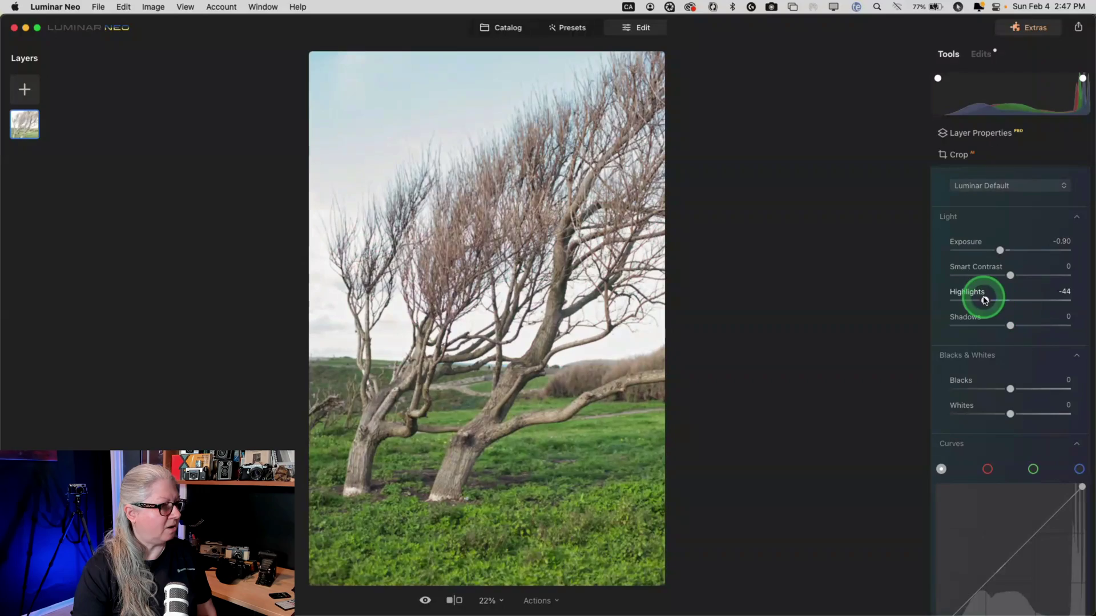
drag(987, 300, 988, 300)
drag(335, 340, 369, 378)
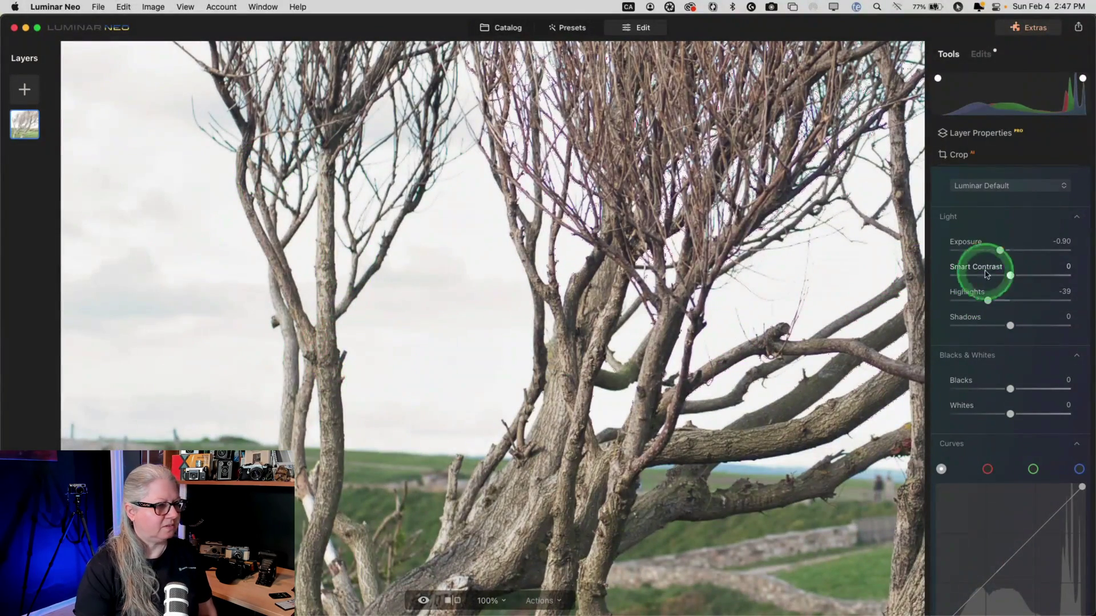
- Drop Exposure to about -3.5 as a test, then settle it at -1.76
drag(1000, 251, 970, 250)
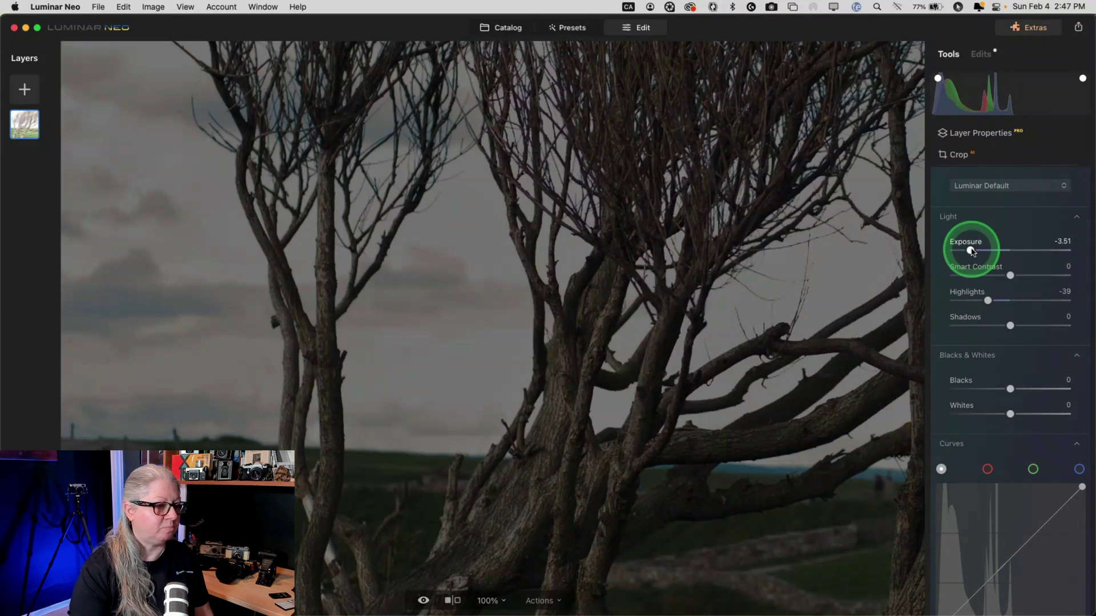
mouse_move(972, 251)
mouse_down()
mouse_move(1003, 252)
mouse_move(991, 251)
mouse_up()
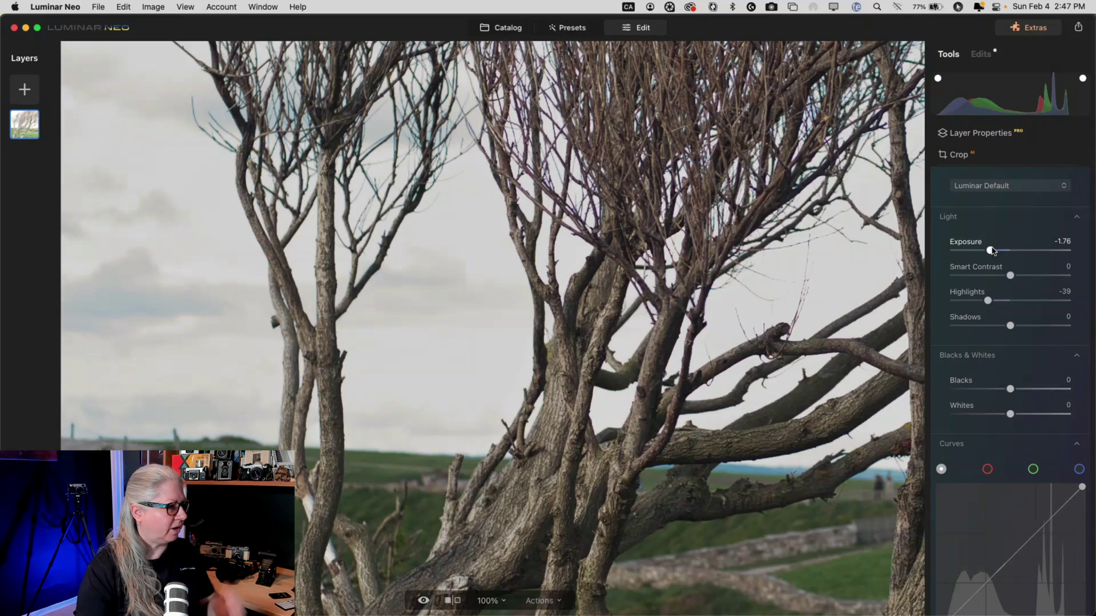
- Turn on Auto Fix Chromatic Aberrations and Auto Defringe under Optics
scroll(992, 251, down, 10)
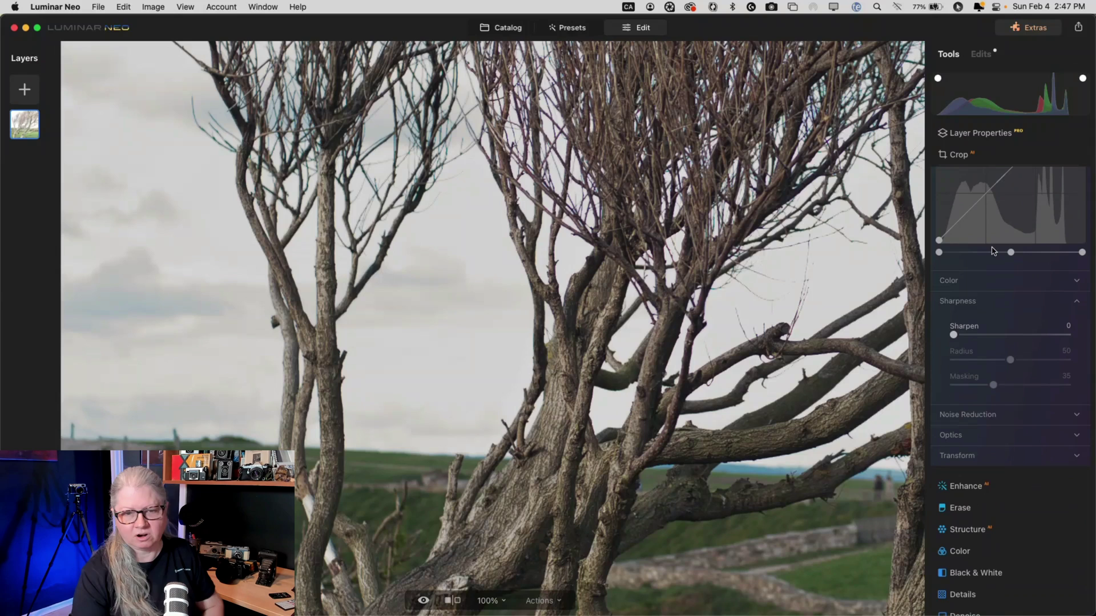
scroll(976, 301, down, 1)
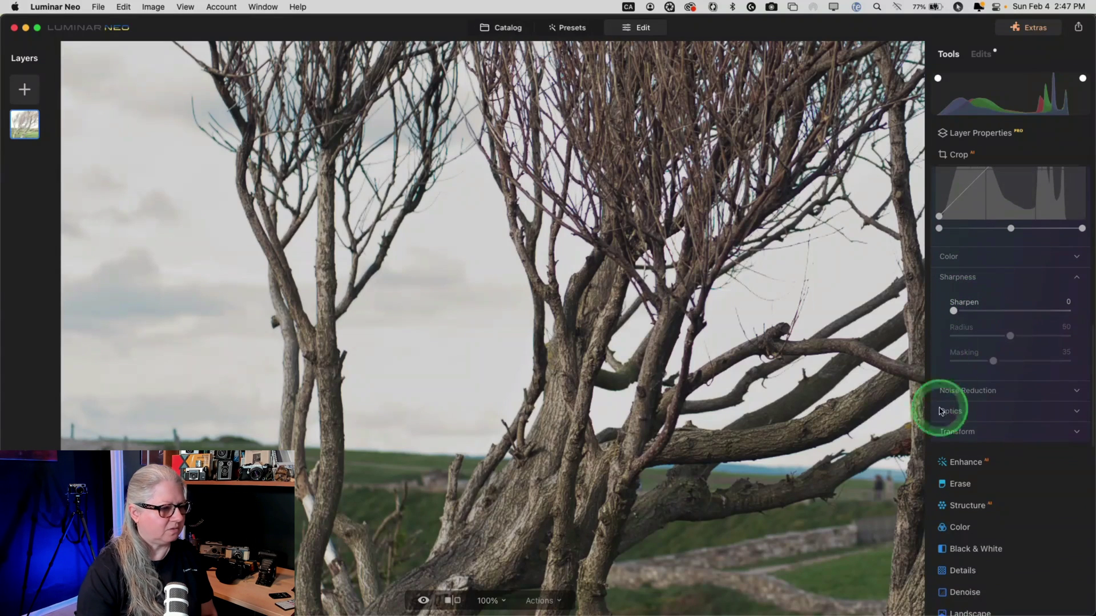
click(947, 412)
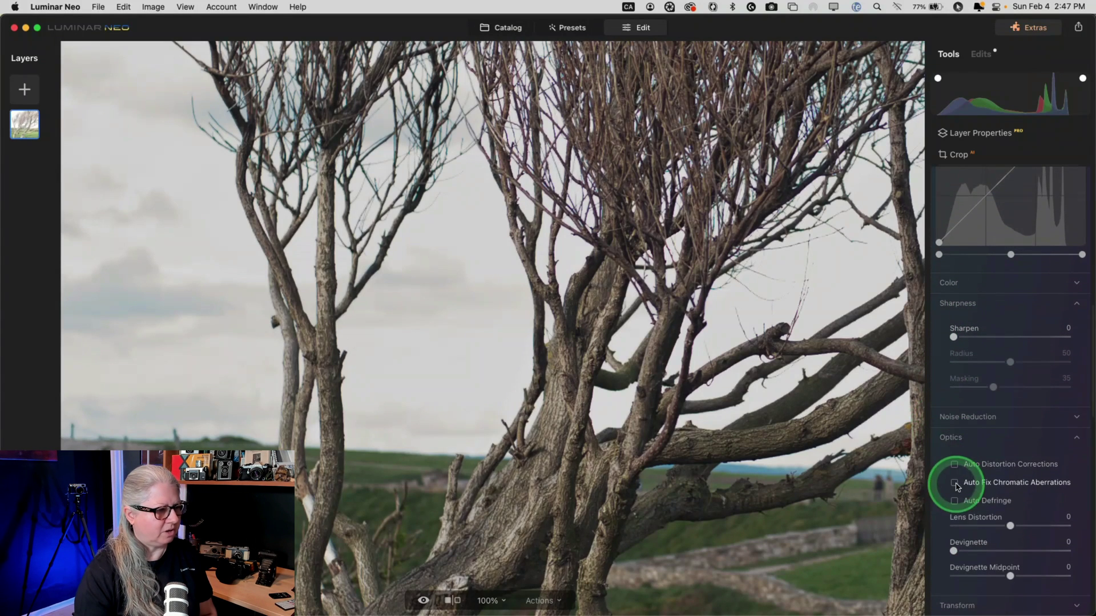
click(954, 483)
scroll(889, 379, right, 5)
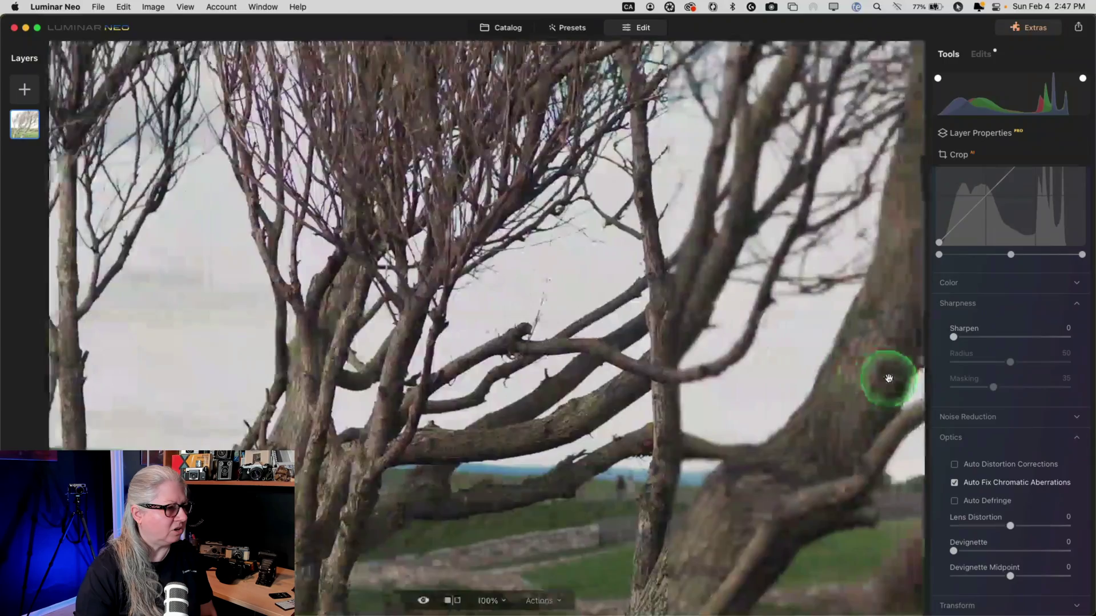
scroll(889, 379, right, 3)
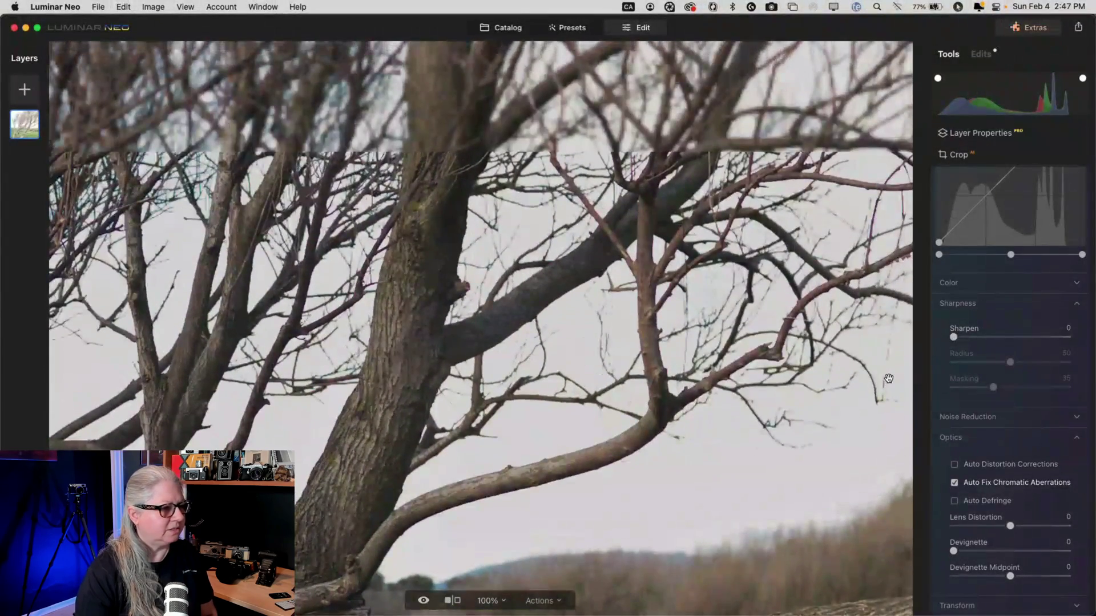
click(936, 464)
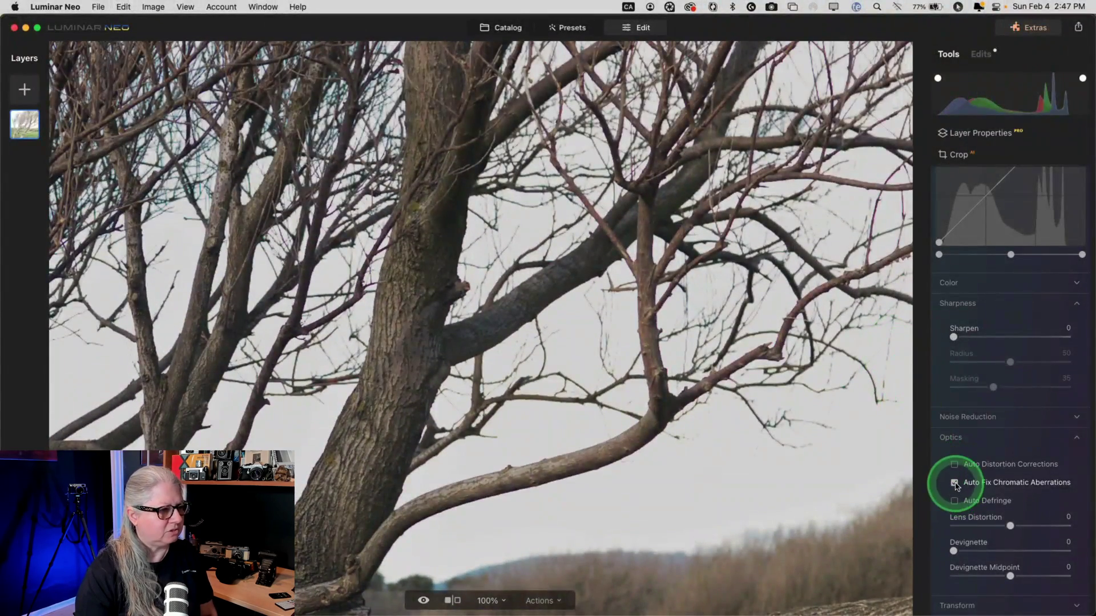
- Toggle chromatic aberration correction off and back on, then compare against the original
click(954, 483)
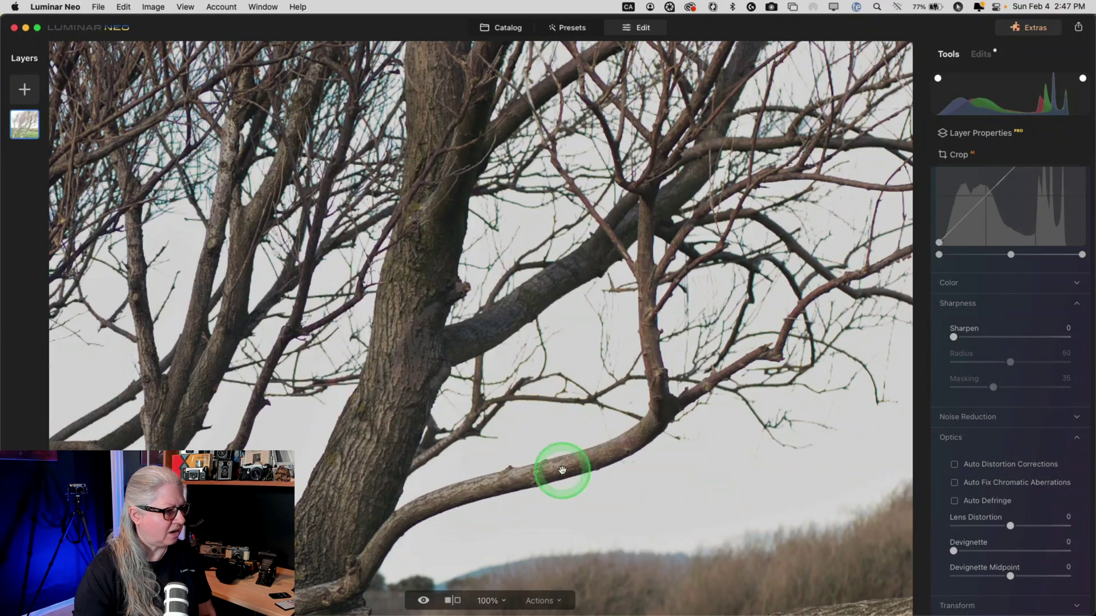
mouse_move(997, 508)
click(963, 484)
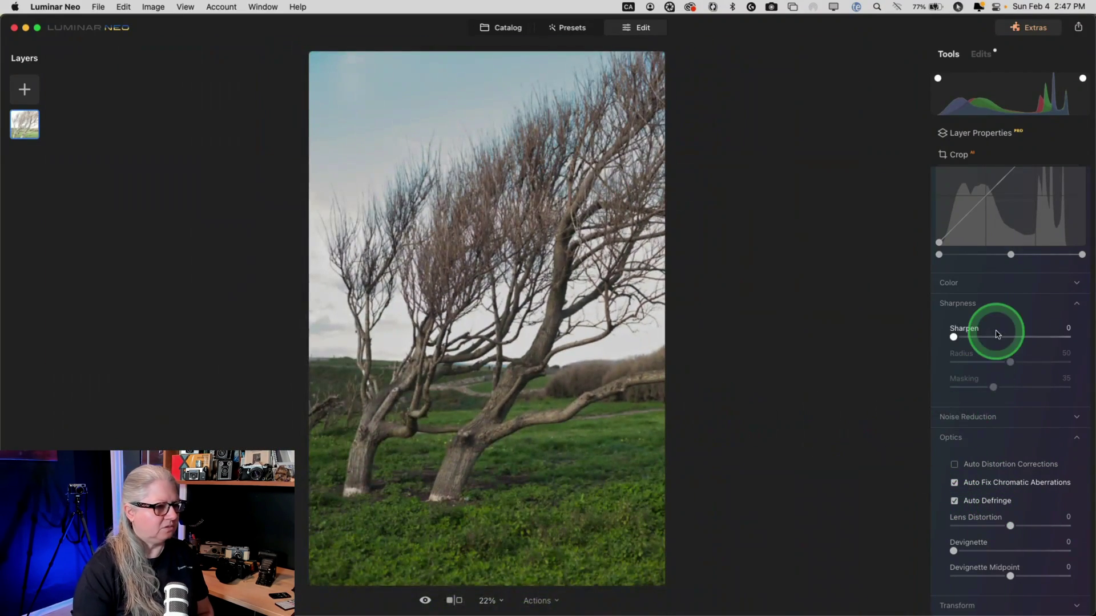
scroll(997, 334, up, 3)
key(backslash)
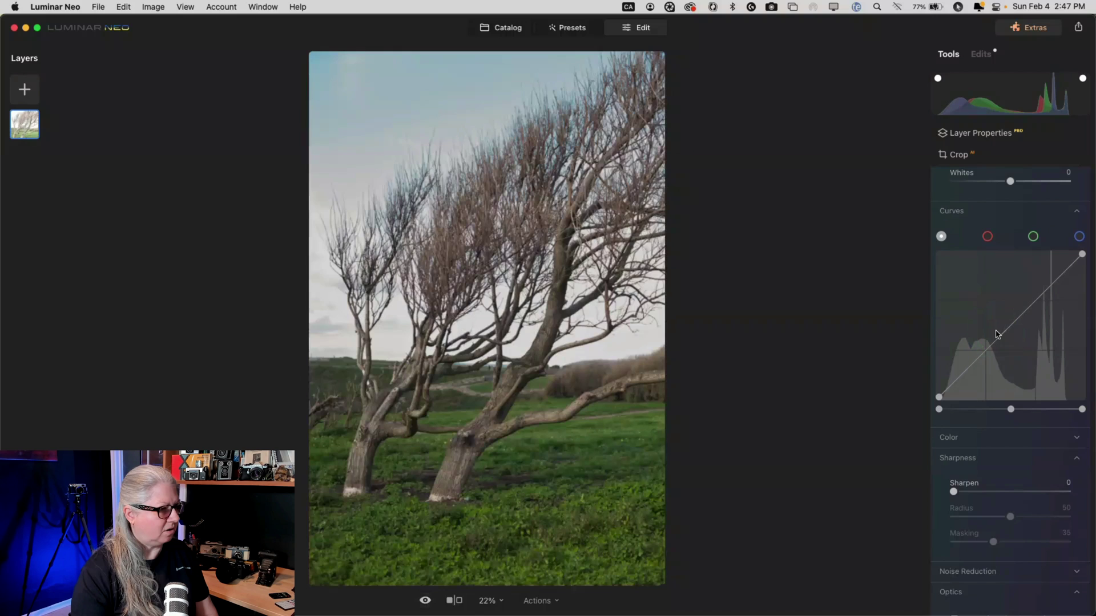
key(backslash)
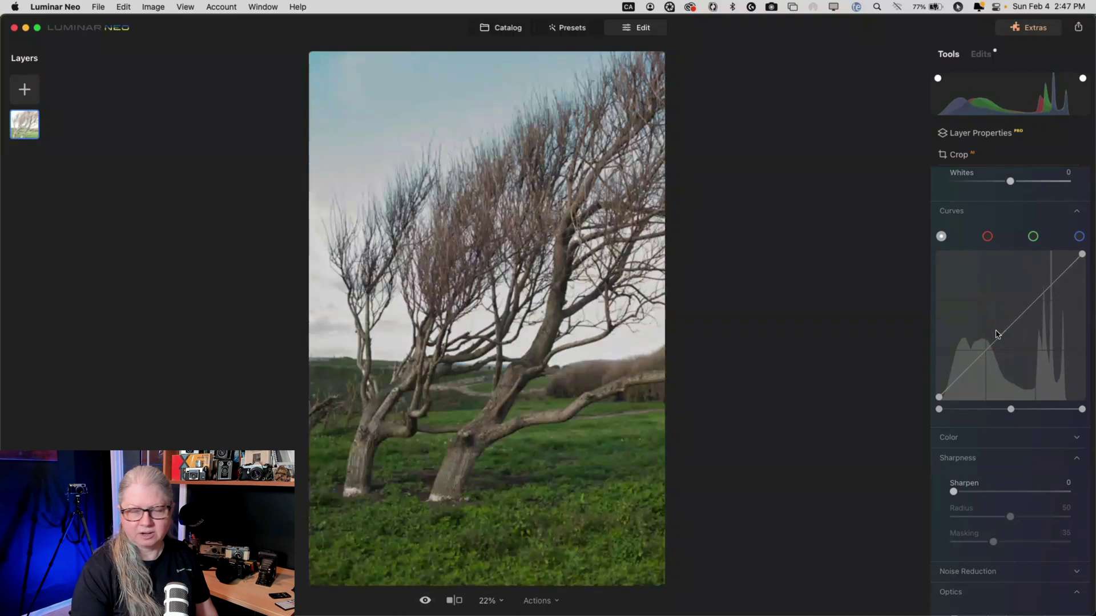
- Set Exposure to -1.44 and Highlights to -28 in Develop
key(backslash)
scroll(997, 334, up, 3)
scroll(997, 334, up, 5)
click(979, 468)
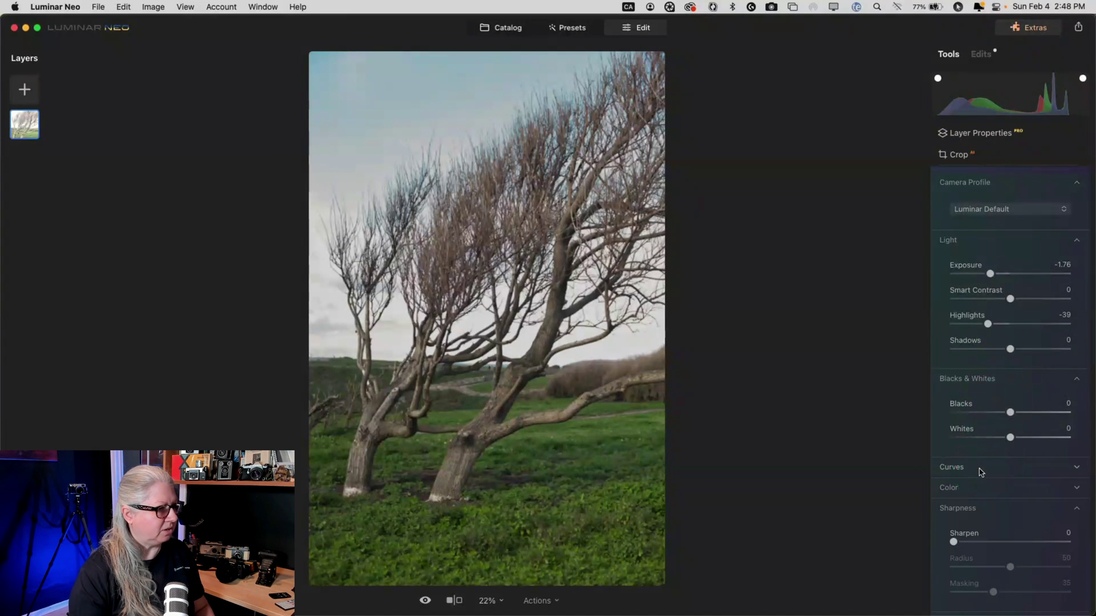
mouse_move(987, 323)
mouse_down()
mouse_move(1002, 374)
mouse_move(988, 374)
mouse_move(1008, 376)
mouse_move(976, 375)
mouse_move(1008, 376)
mouse_move(989, 374)
mouse_move(983, 484)
mouse_move(994, 327)
mouse_up()
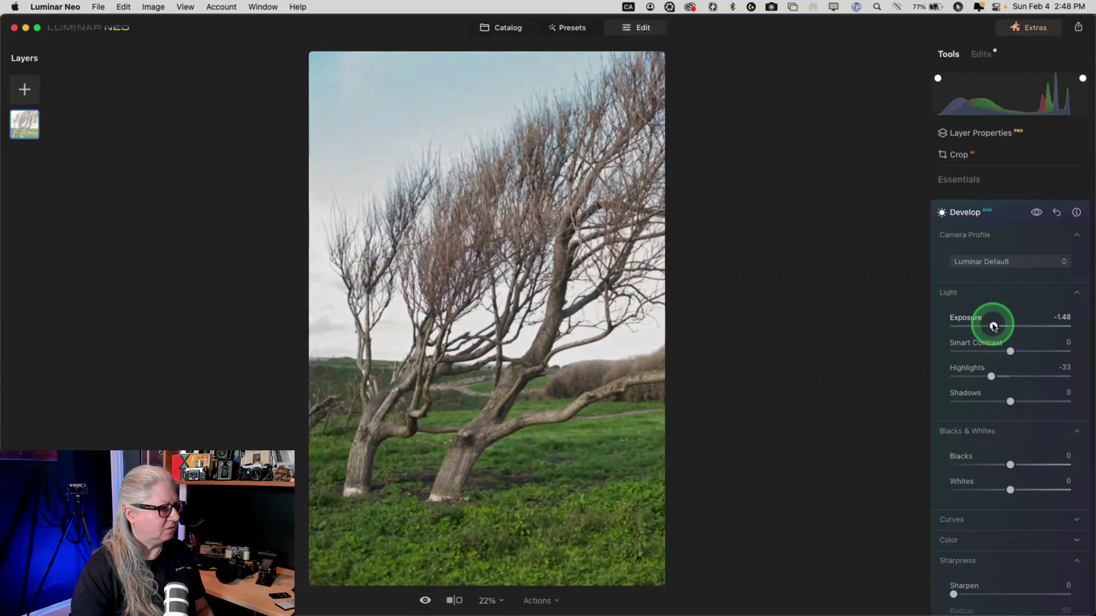
mouse_move(992, 382)
mouse_down()
mouse_move(1018, 377)
mouse_move(1006, 377)
mouse_up()
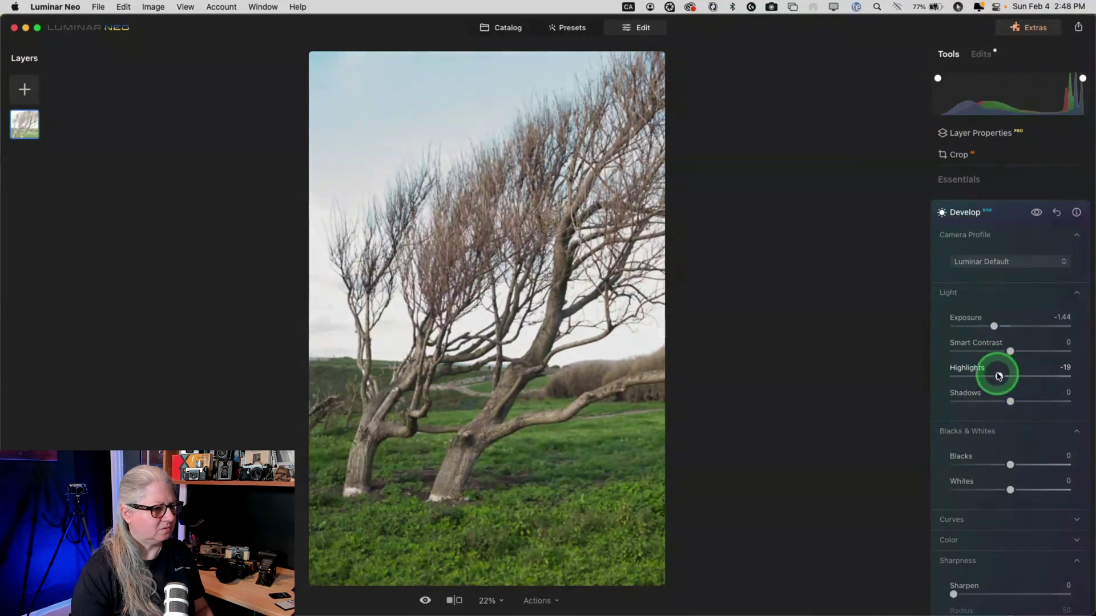
- Add Sharpen of 8 and raise the sharpening Masking amount
click(972, 432)
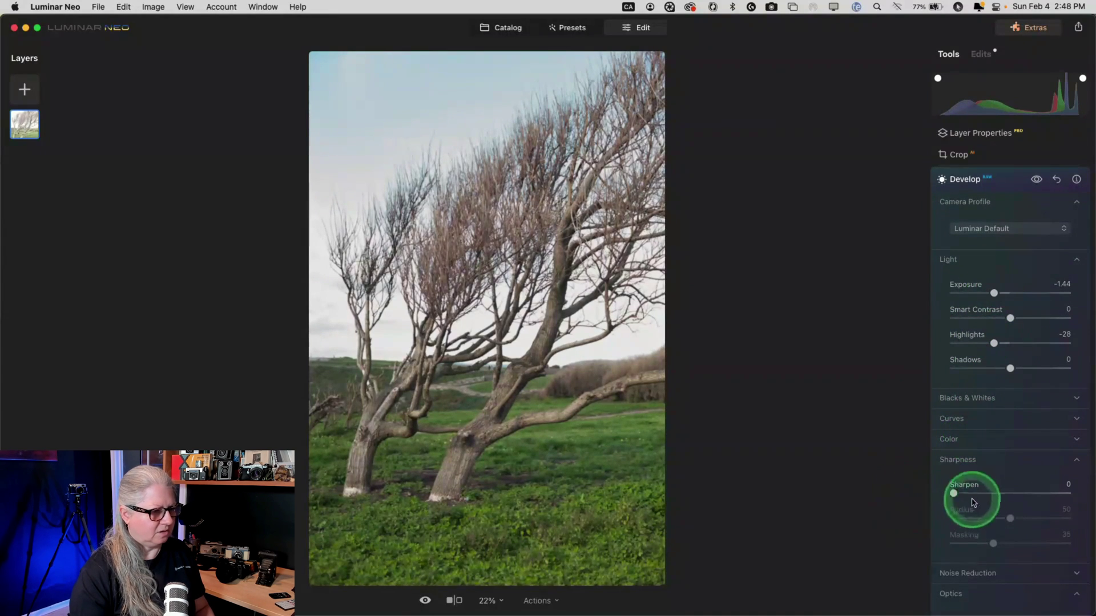
drag(953, 494, 963, 494)
drag(993, 544, 1032, 544)
scroll(970, 408, up, 3)
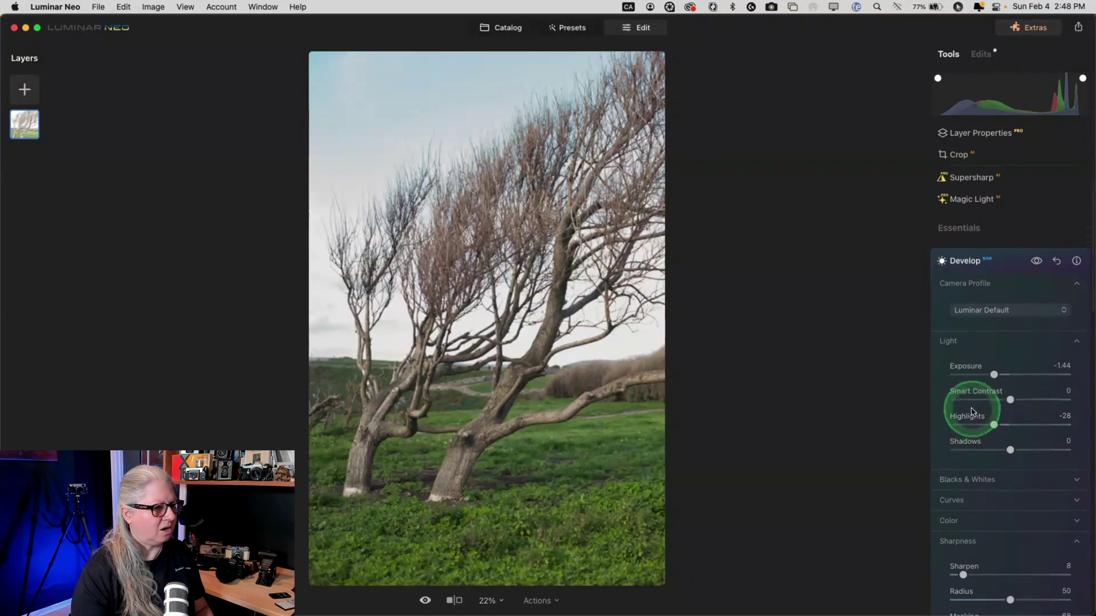
- Set the white balance to Daylight (temperature 5500, tint 0) in the Color settings
click(1009, 275)
scroll(1005, 318, down, 1)
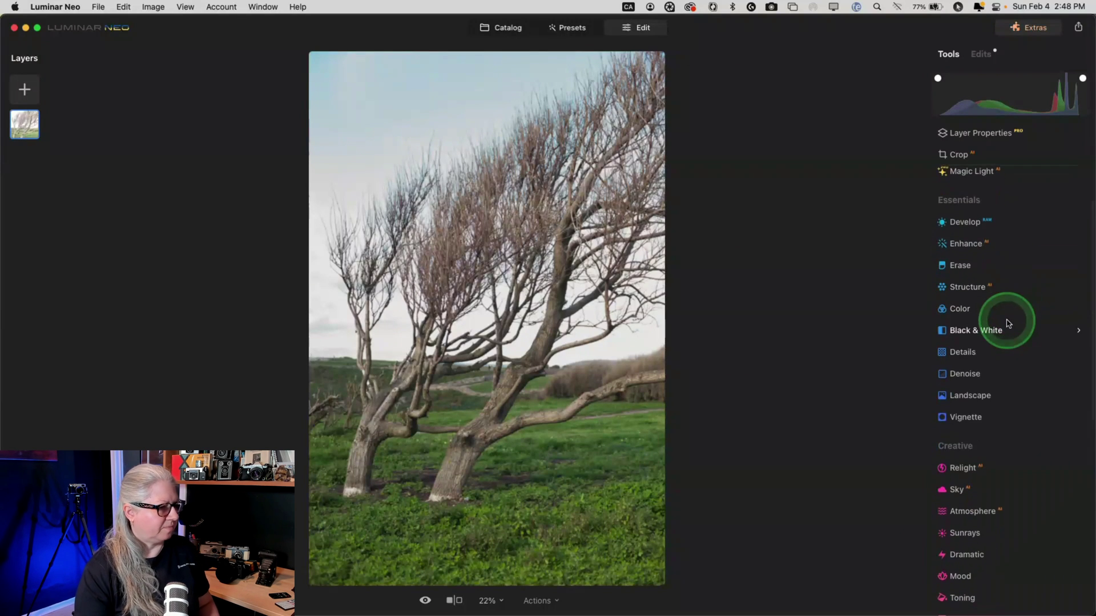
click(979, 54)
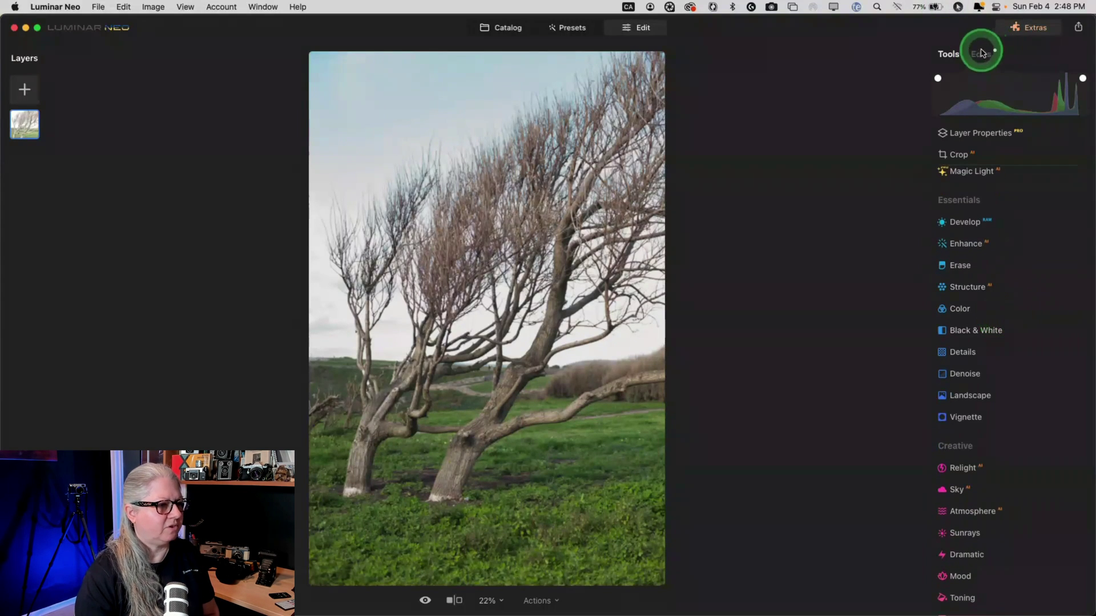
click(961, 410)
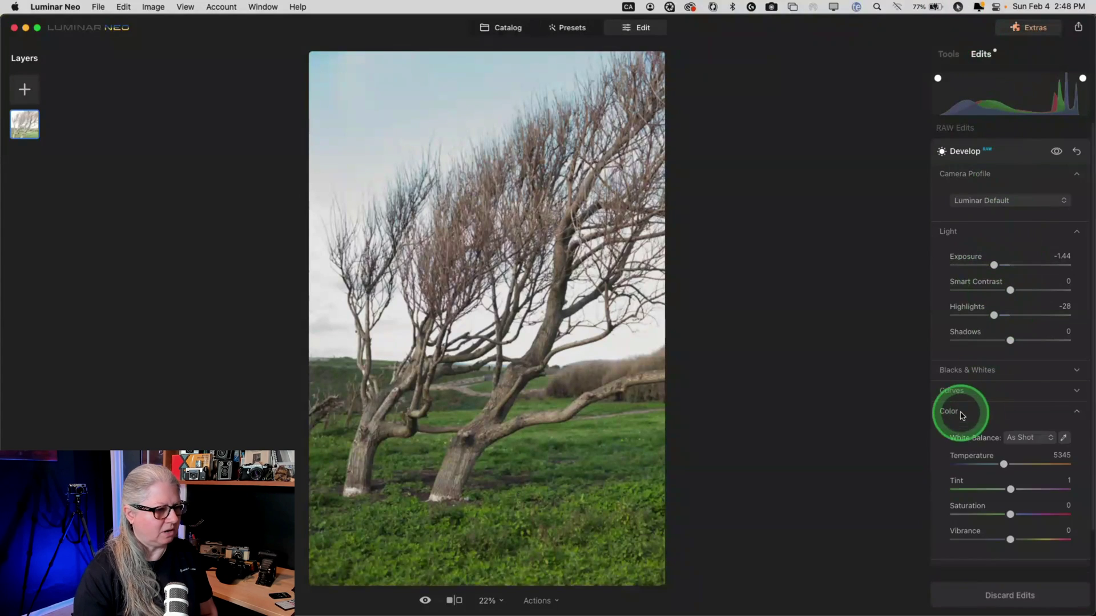
scroll(961, 409, down, 3)
click(1027, 336)
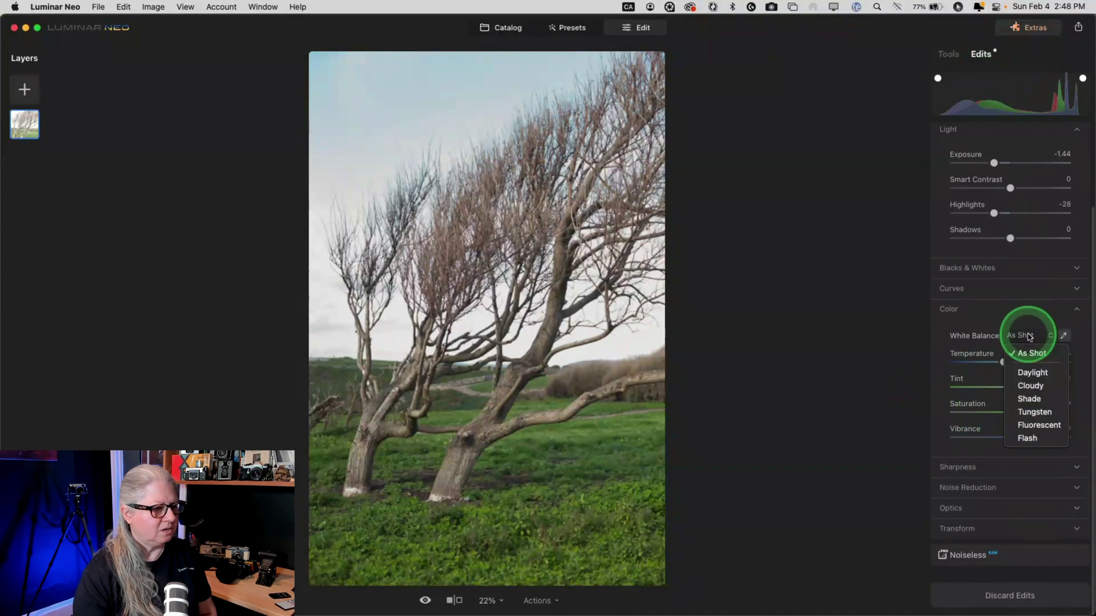
click(1017, 374)
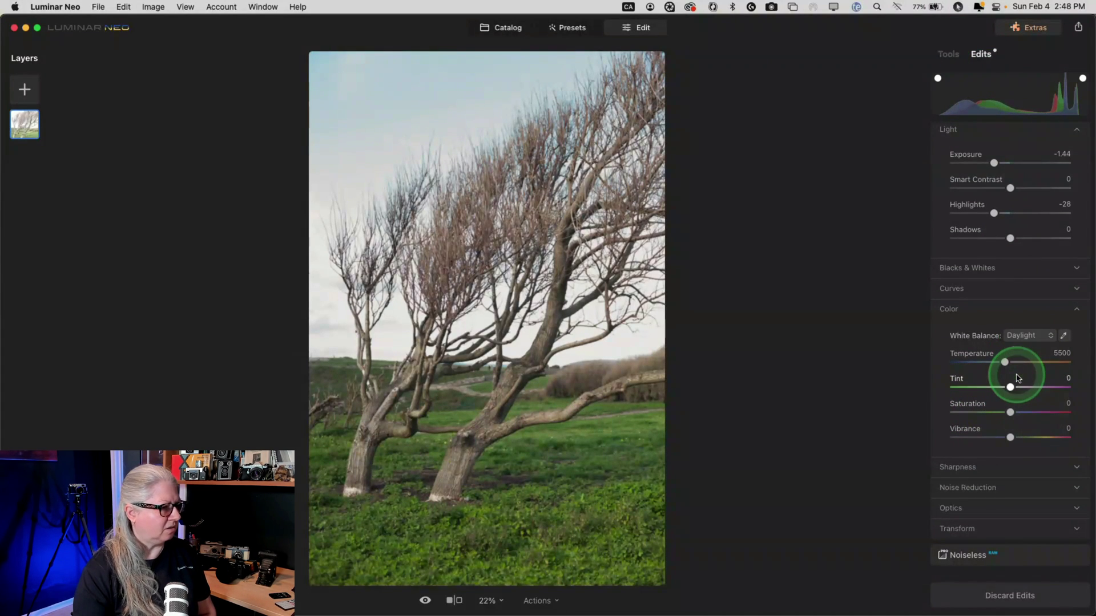
scroll(1007, 295, up, 3)
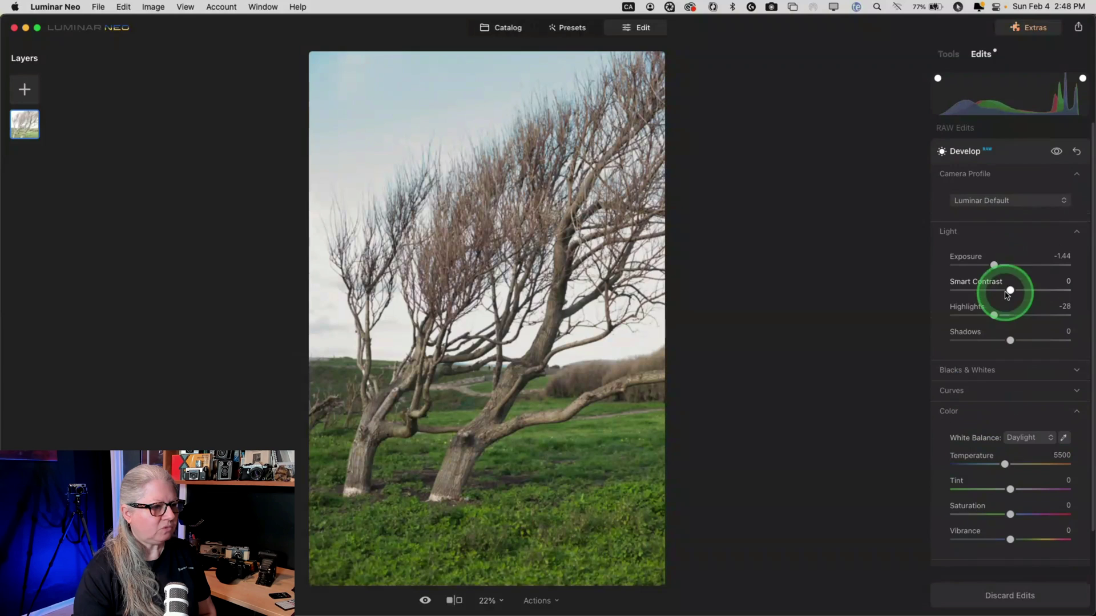
click(1006, 201)
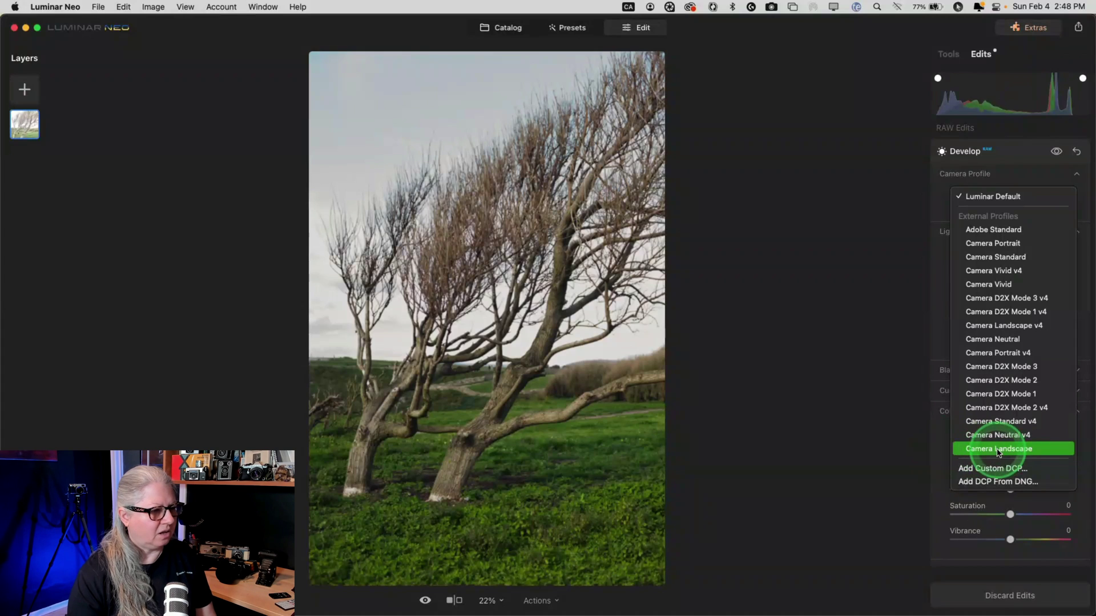
- Apply the Camera Landscape profile and set Exposure to -0.82
click(998, 453)
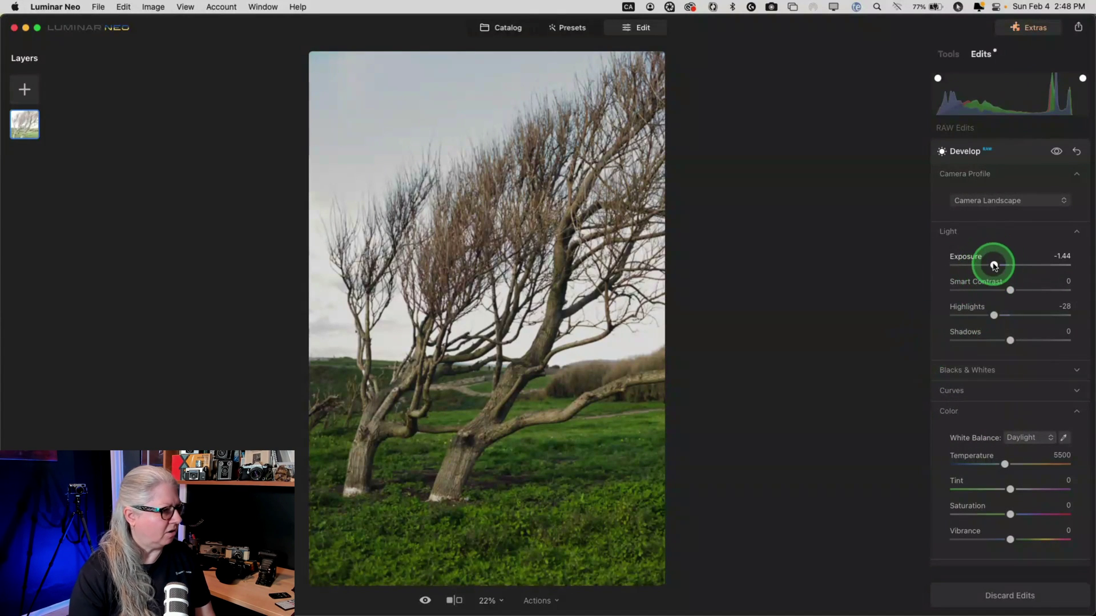
drag(993, 265, 997, 265)
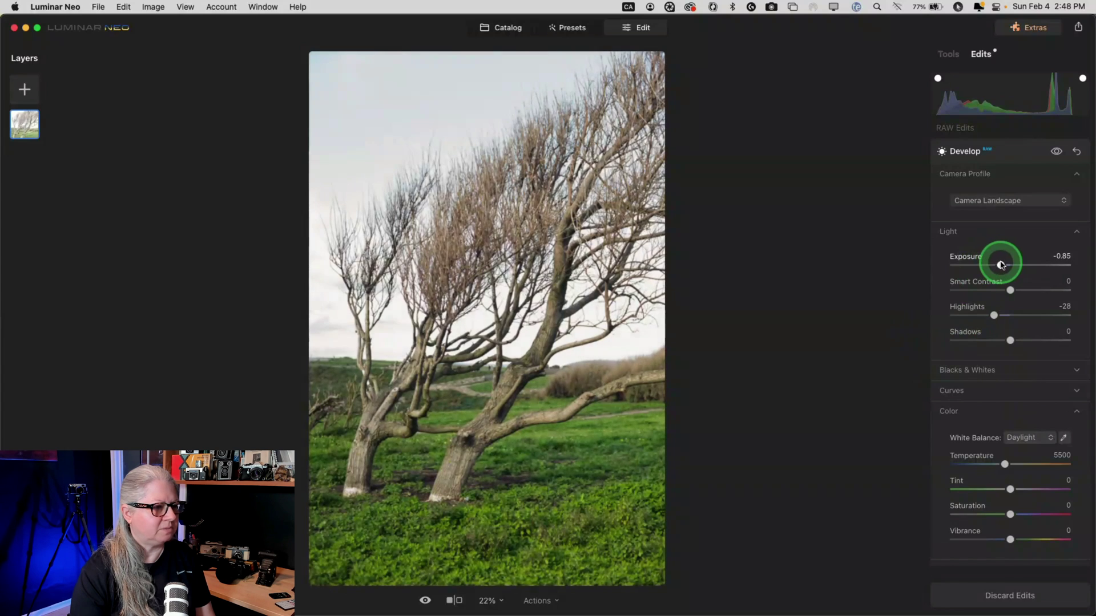
drag(1001, 264, 993, 276)
- Reset Highlights to zero, then pull them down to about -37
click(966, 390)
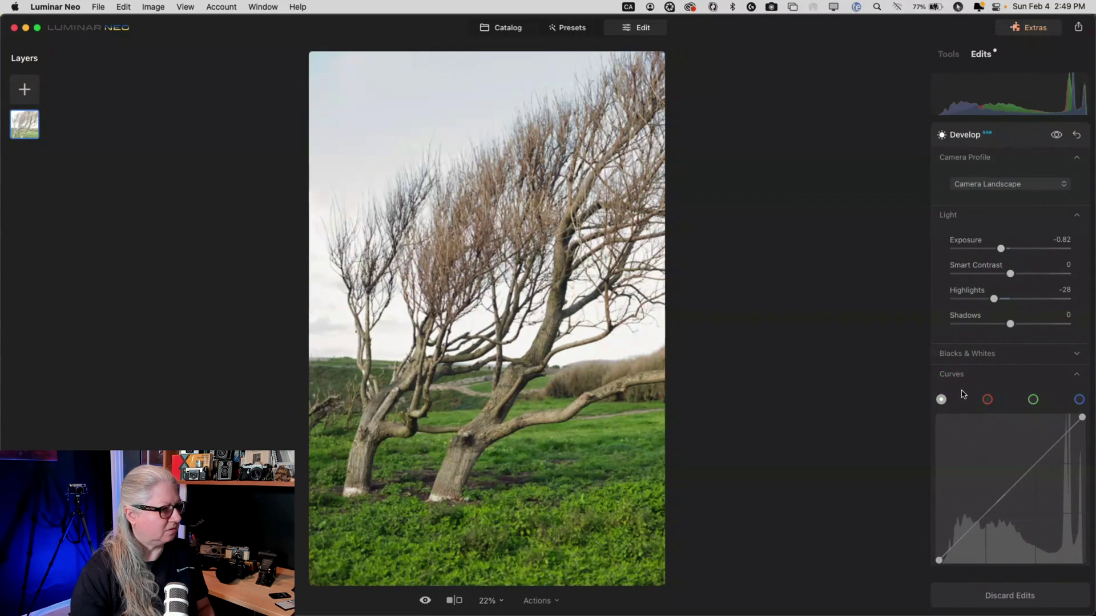
double_click(993, 299)
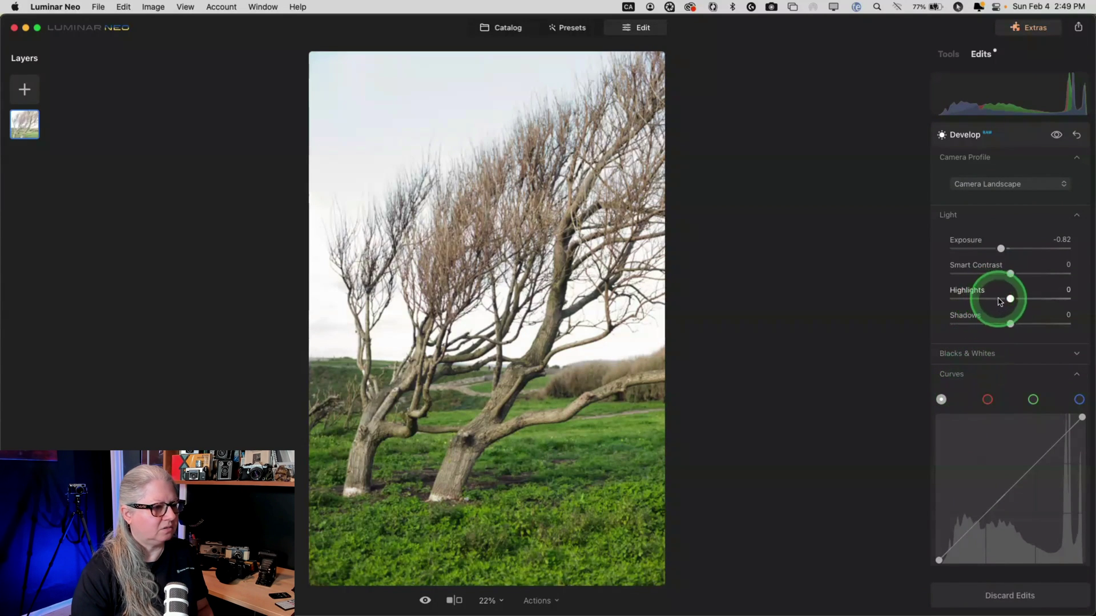
click(1010, 299)
drag(1012, 299, 988, 298)
- Finish the Highlights adjustment at -38
click(1028, 323)
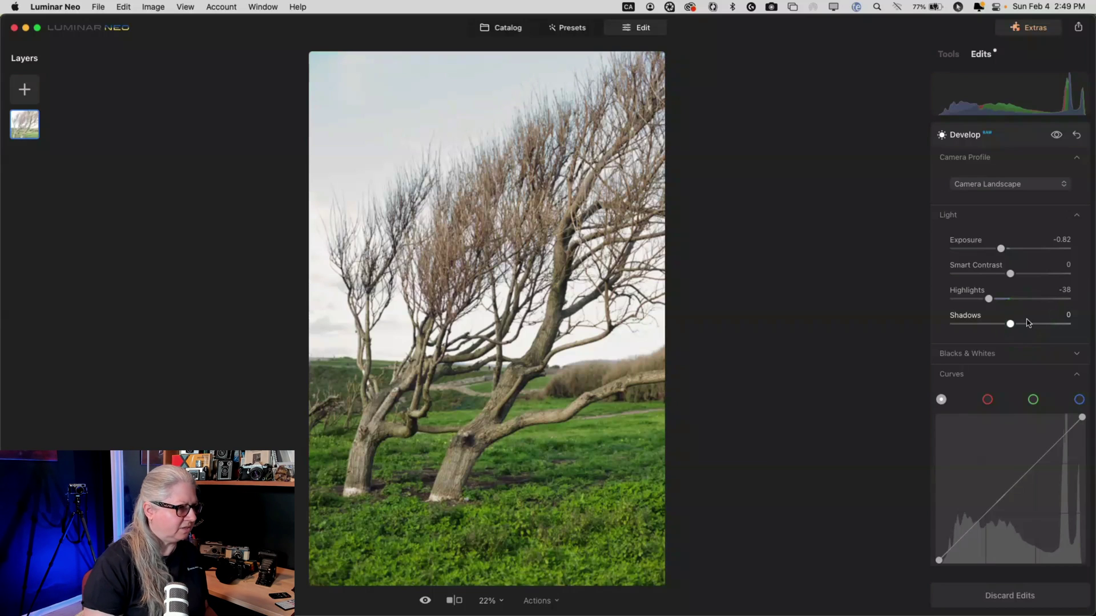
click(1006, 377)
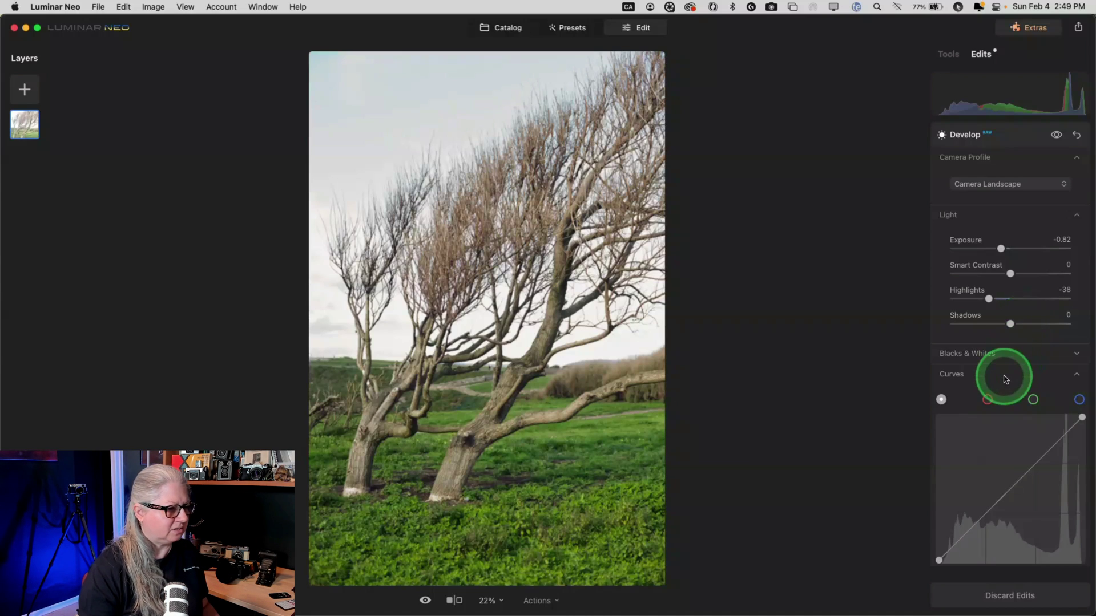
click(1000, 375)
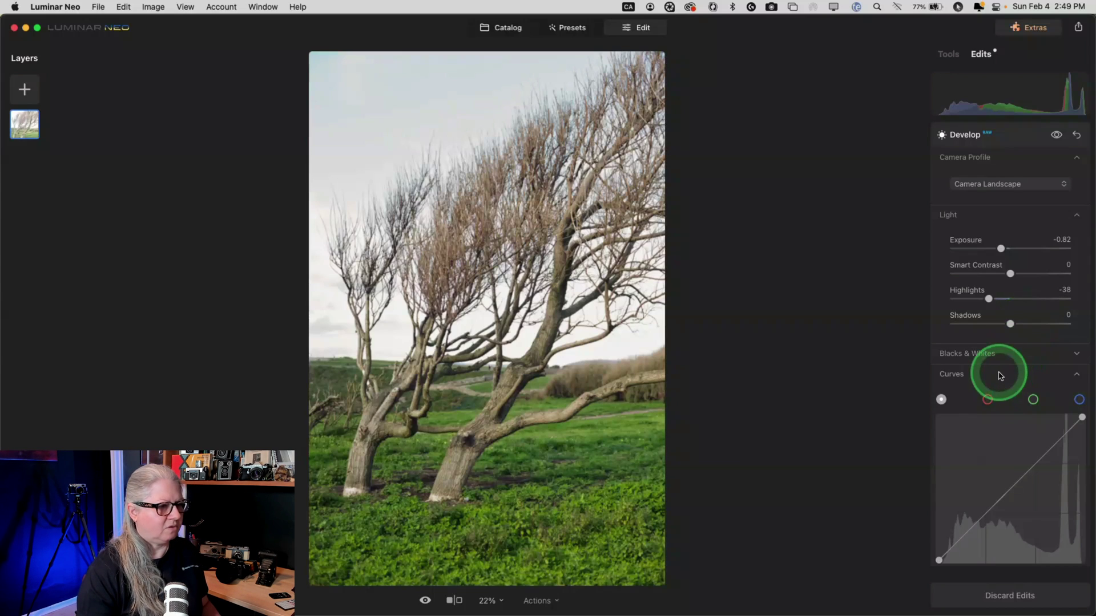
click(974, 354)
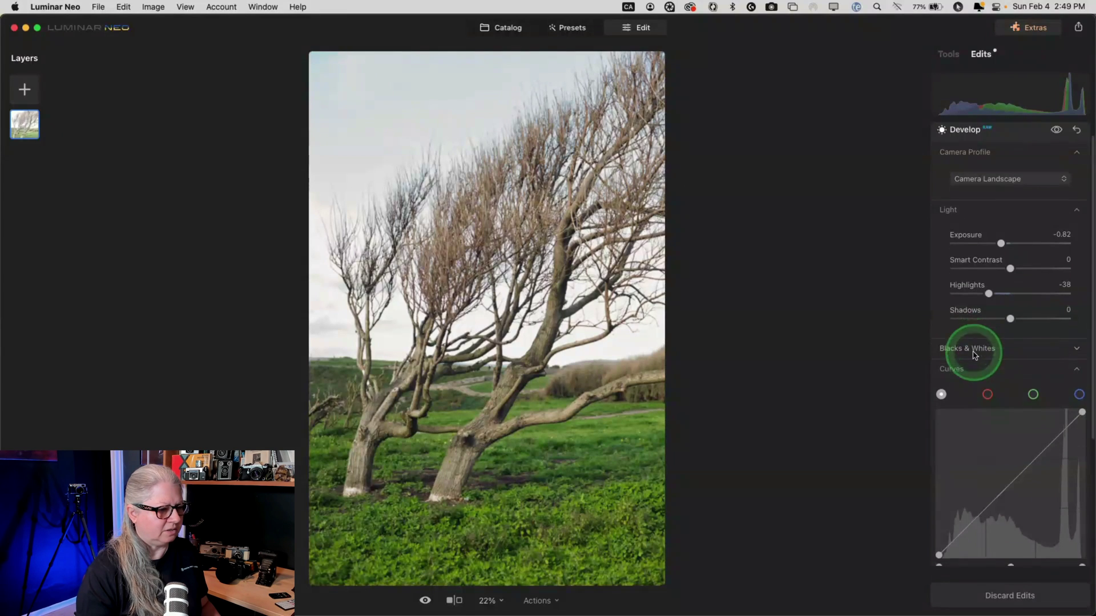
- Move the tone curve's black point slightly inward to deepen the shadows
scroll(951, 457, down, 3)
click(940, 507)
drag(939, 507, 953, 508)
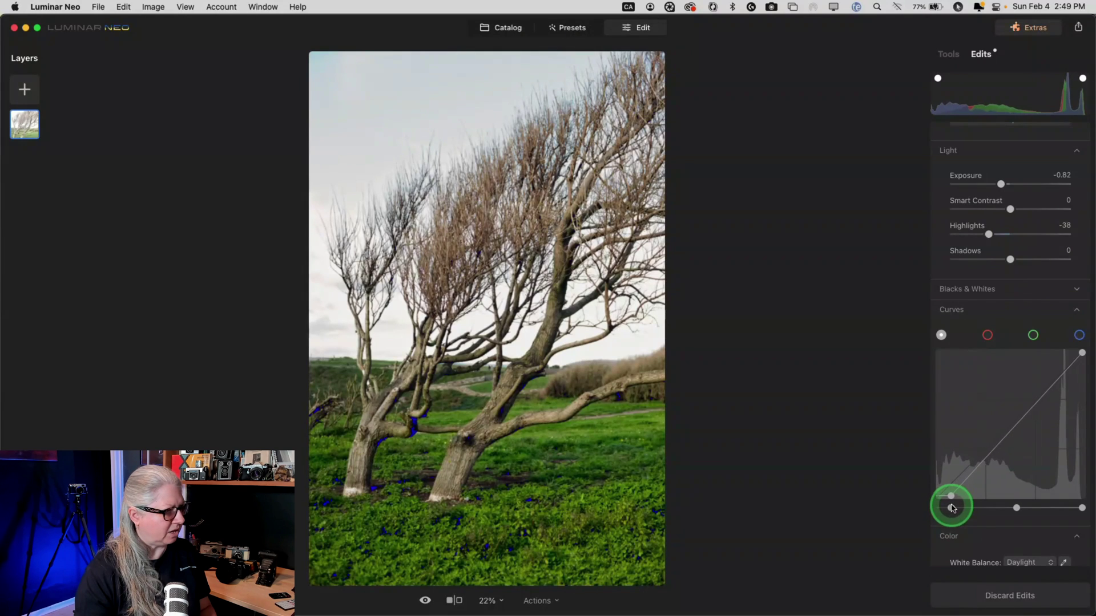
drag(954, 507, 952, 507)
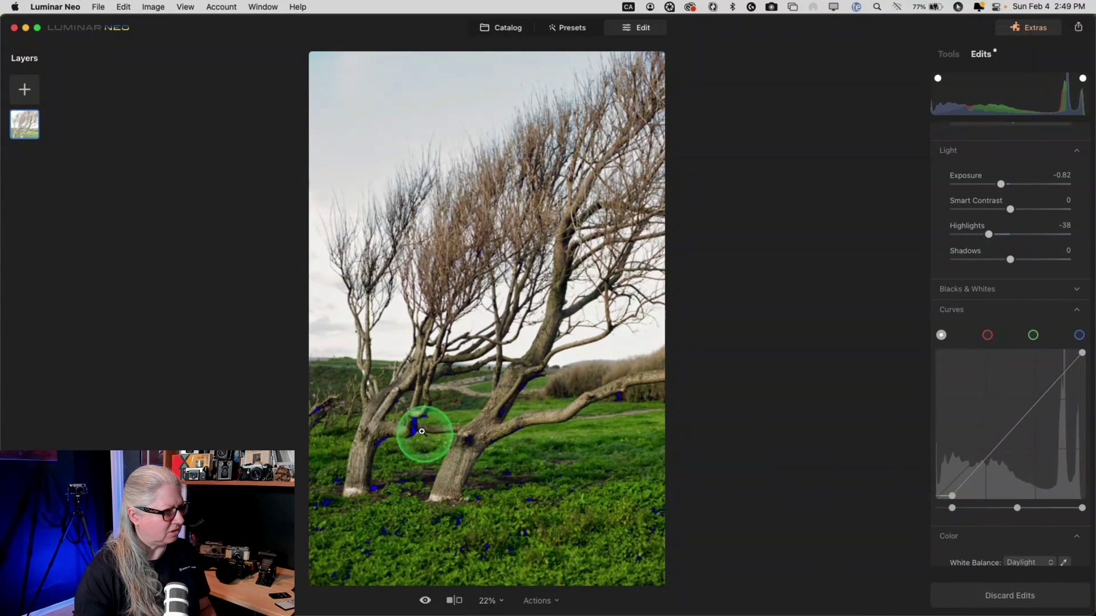
click(982, 319)
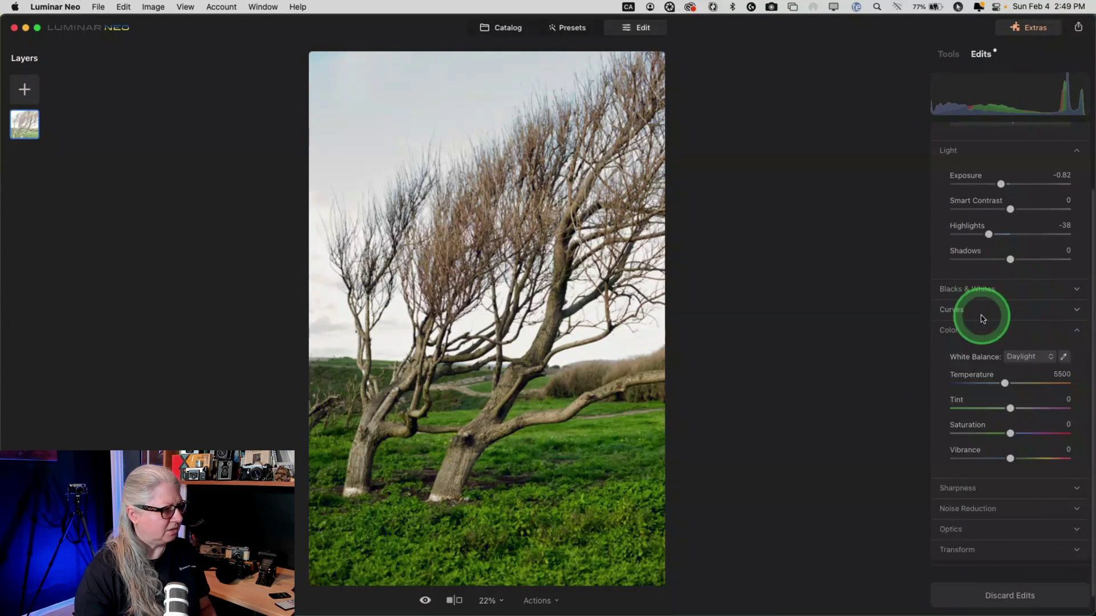
key(backslash)
key(backslash)
key(backslash)
key(backslash)
key(backslash)
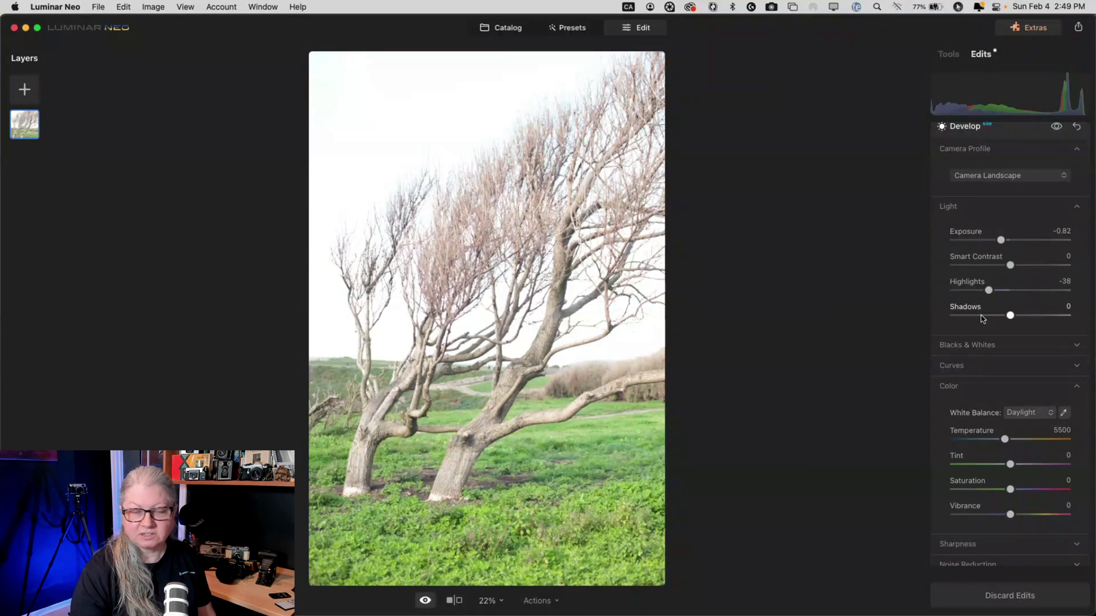
key(backslash)
scroll(982, 318, up, 2)
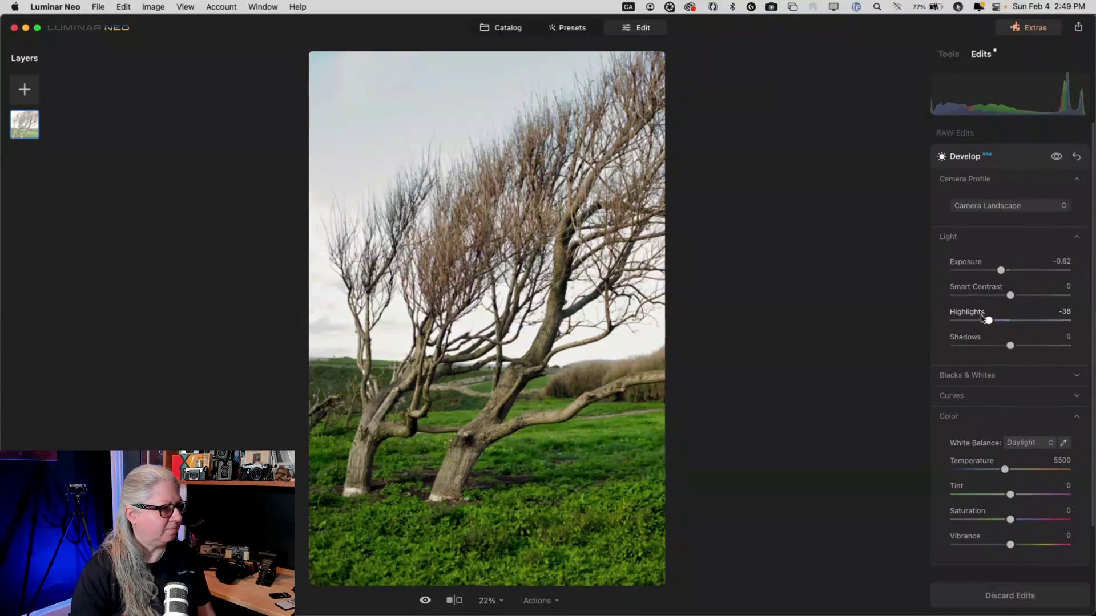